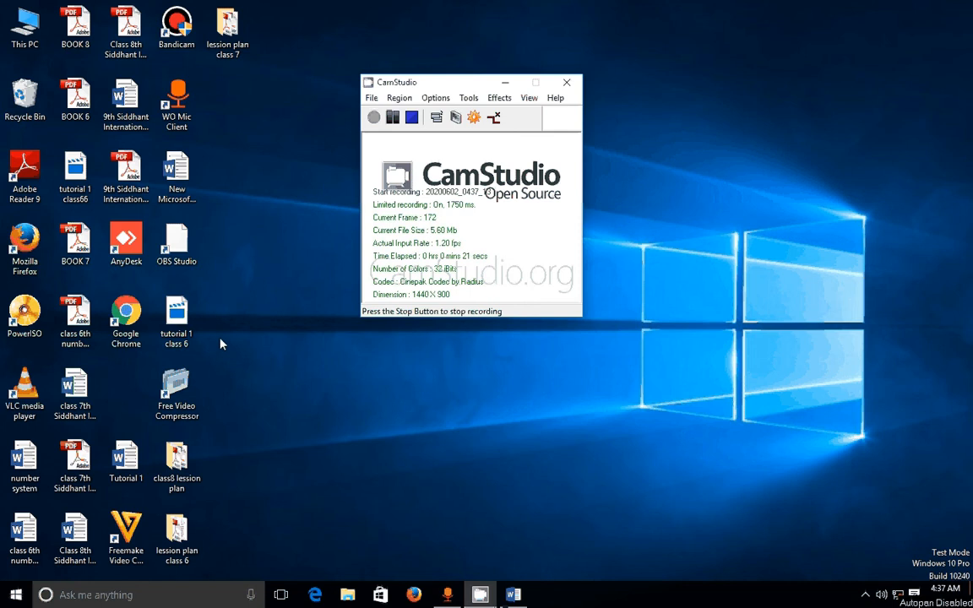
# Launch Word 2013 and create a blank document in a maximized window
pyautogui.click(15, 598)
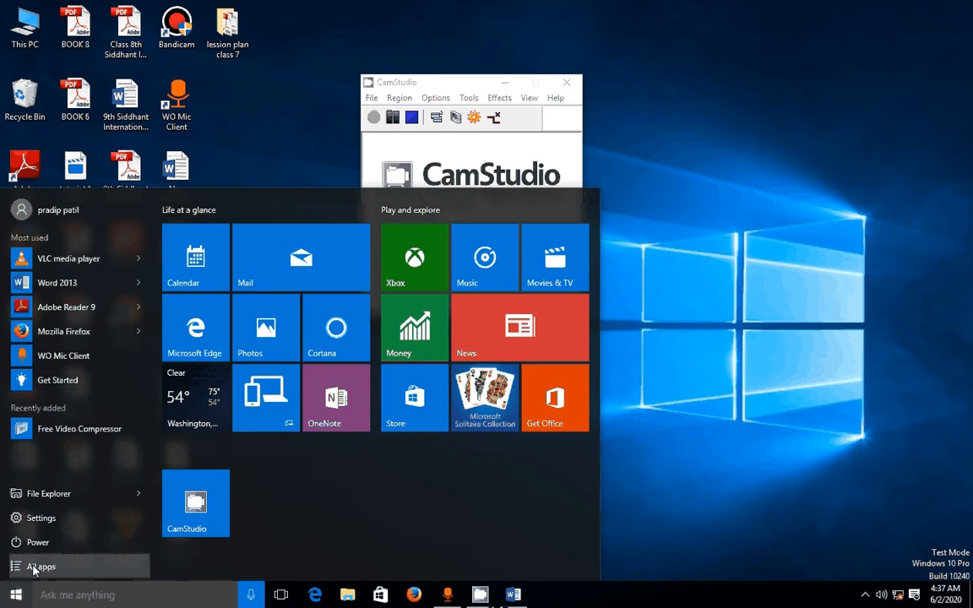
pyautogui.click(33, 567)
pyautogui.scroll(-3, 137, 391)
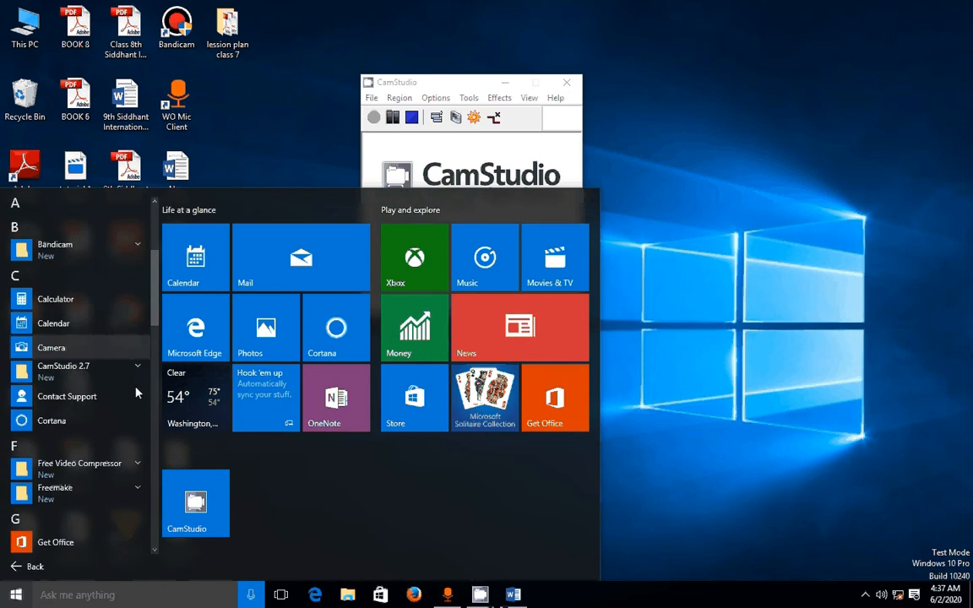
pyautogui.scroll(-3, 136, 392)
pyautogui.scroll(-3, 137, 391)
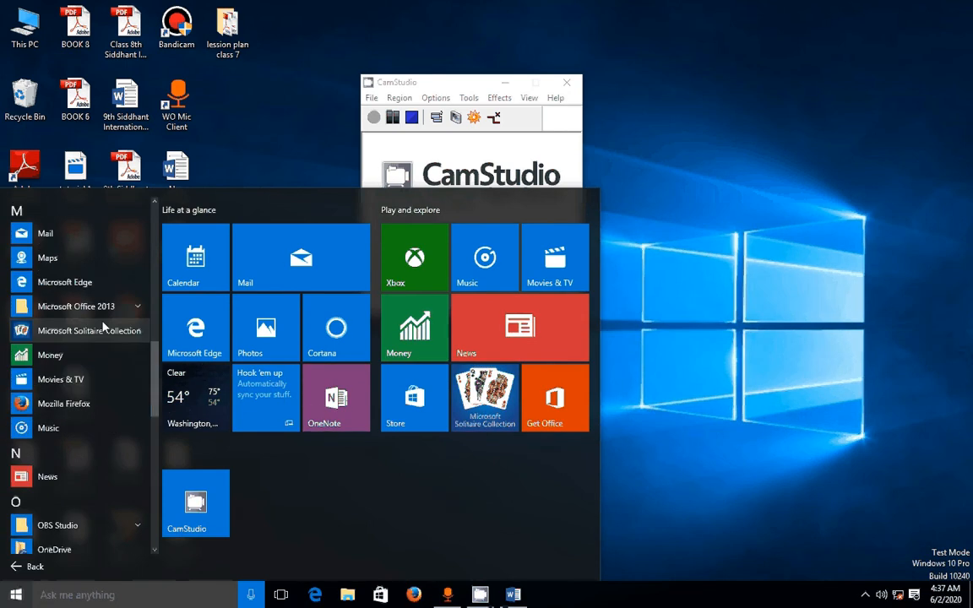
pyautogui.click(104, 305)
pyautogui.scroll(-3, 110, 349)
pyautogui.scroll(-3, 110, 349)
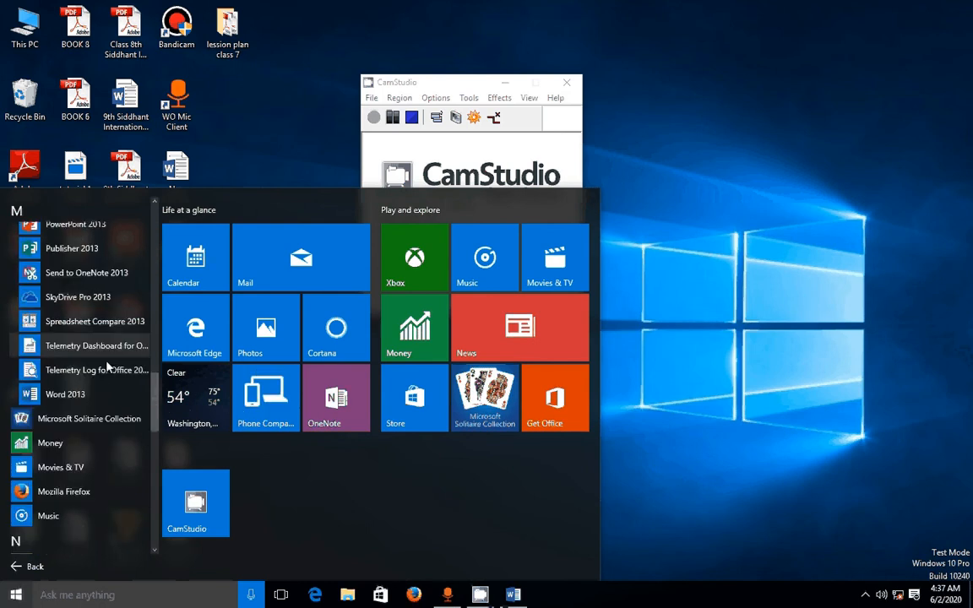
pyautogui.click(68, 394)
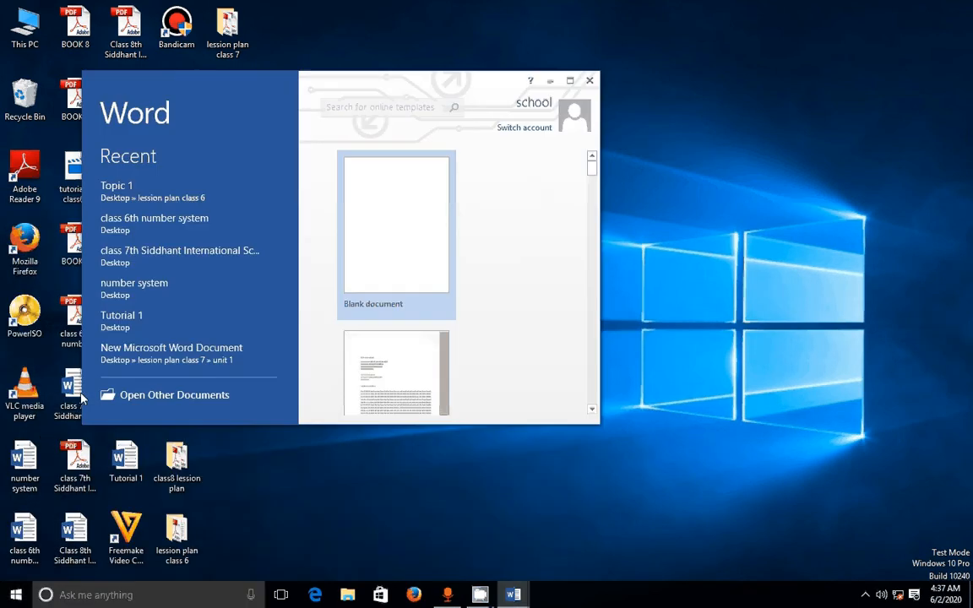
pyautogui.doubleClick(508, 78)
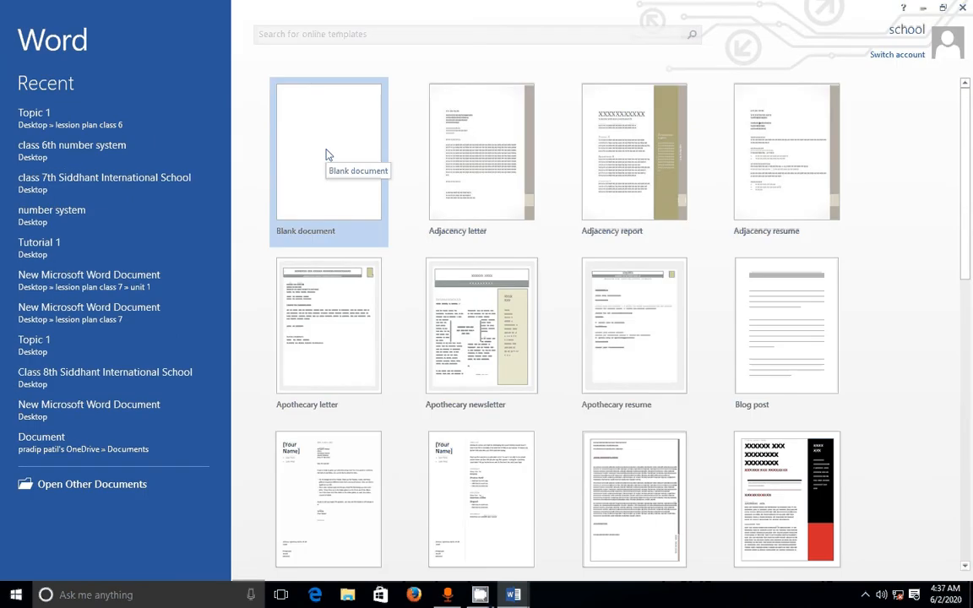
pyautogui.click(328, 155)
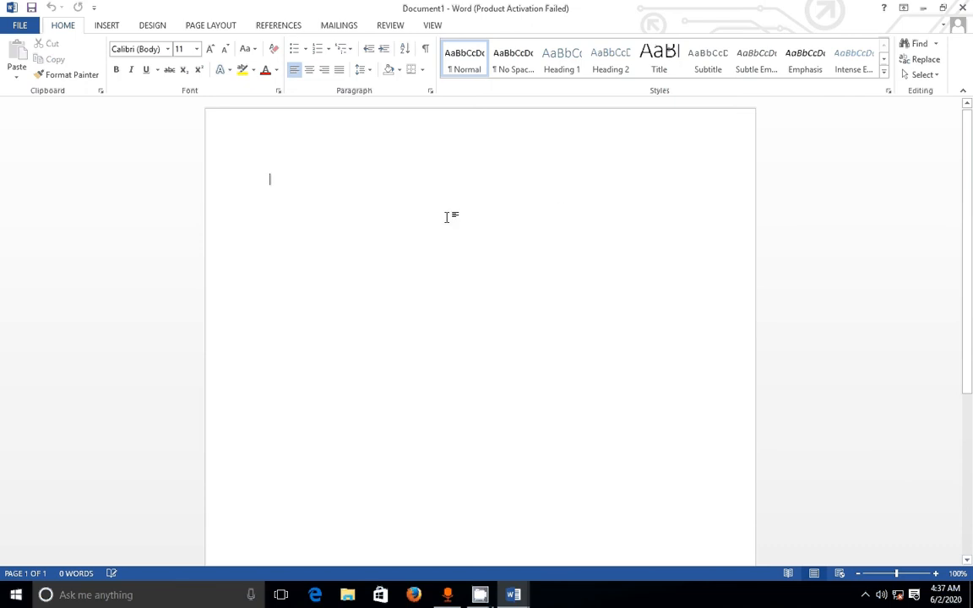
pyautogui.click(20, 26)
pyautogui.click(17, 22)
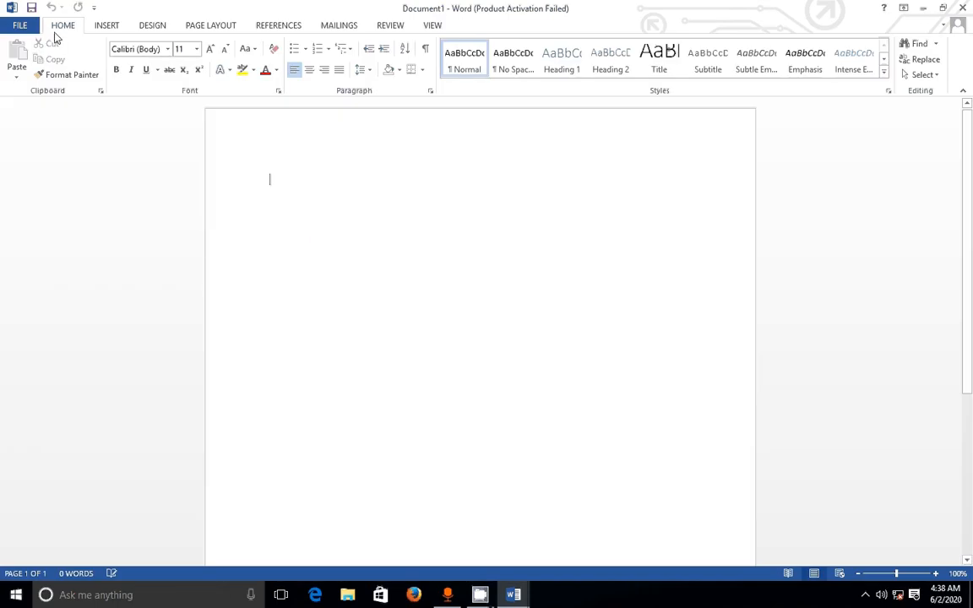
pyautogui.click(105, 26)
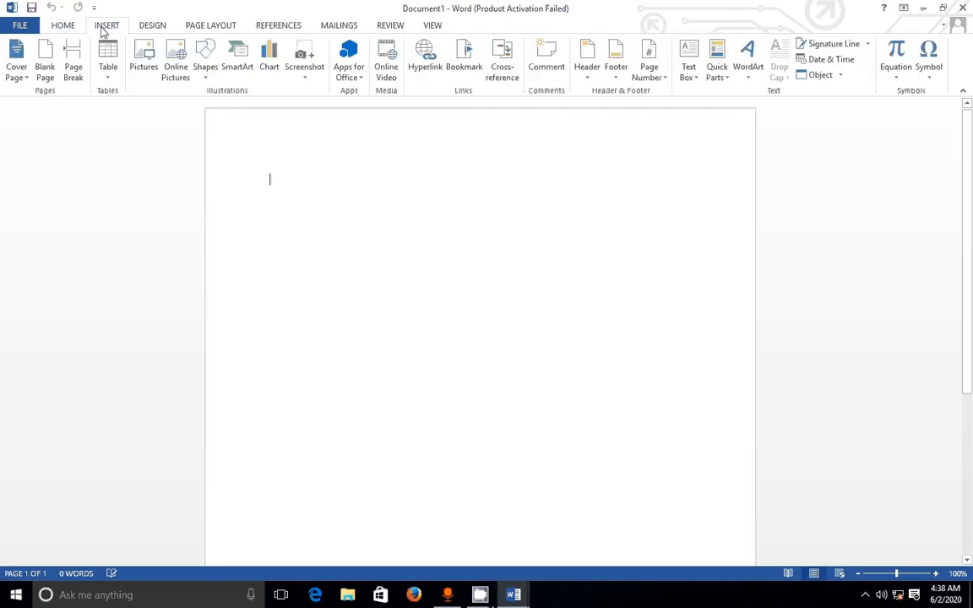
pyautogui.click(150, 27)
pyautogui.click(64, 26)
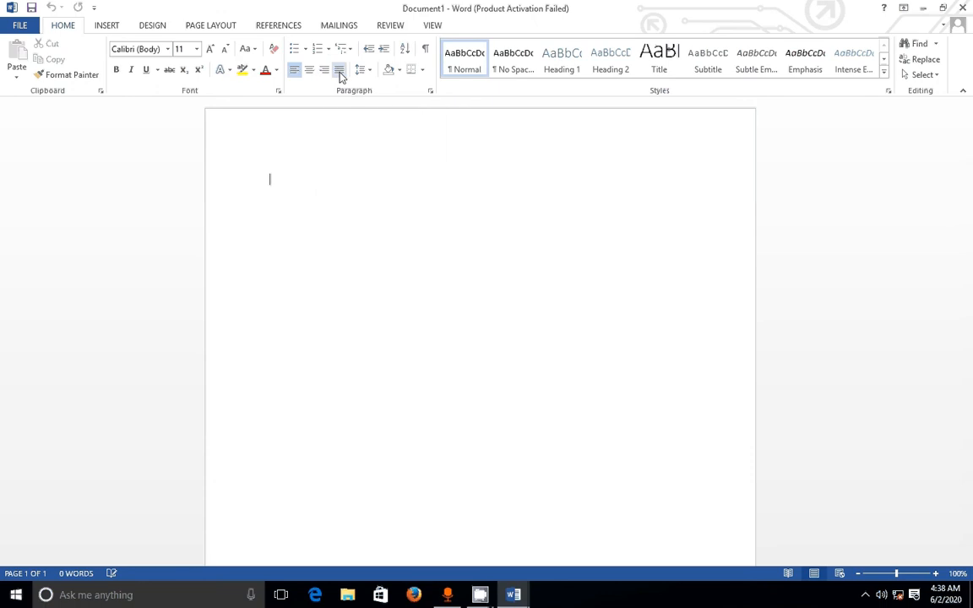
pyautogui.click(109, 28)
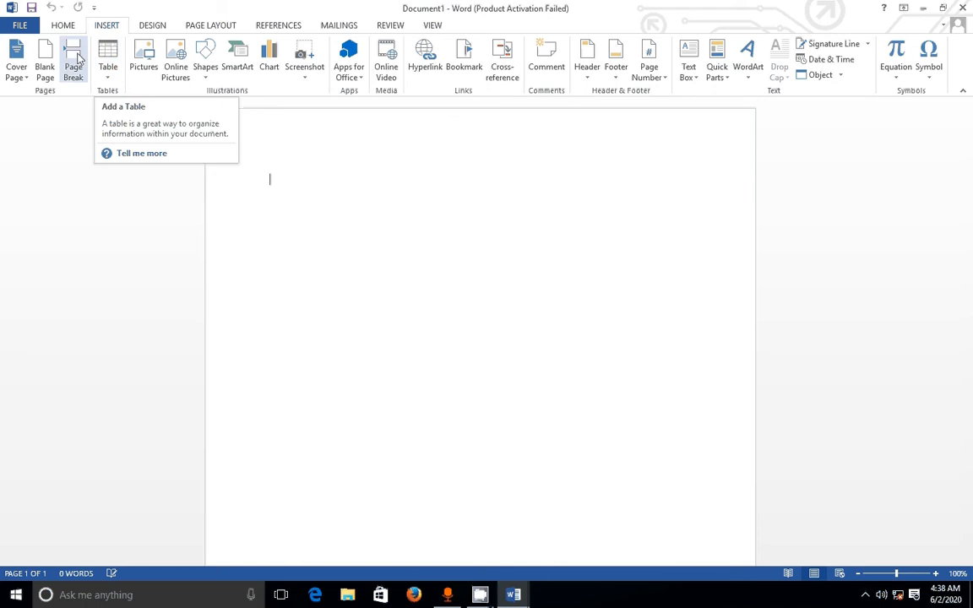
pyautogui.click(64, 27)
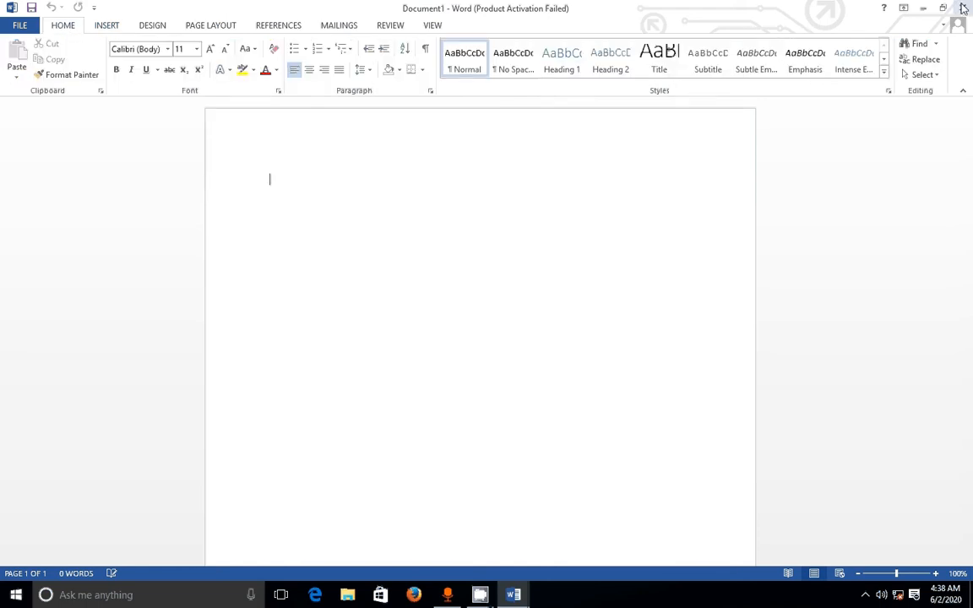
# Switch to the open Topic 1 document and set the font size of its "Topic 1" heading to 48
pyautogui.moveTo(514, 594)
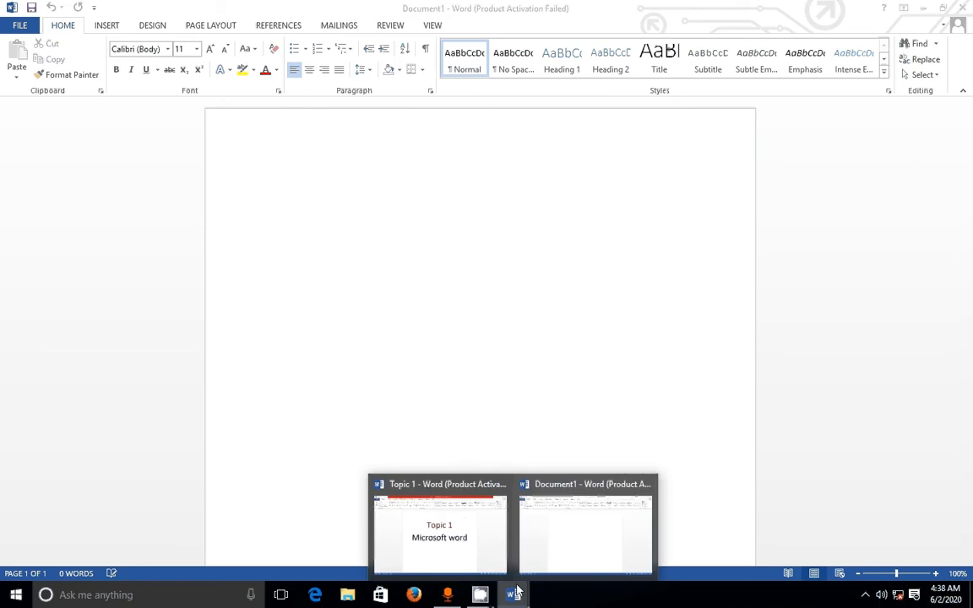
pyautogui.click(461, 524)
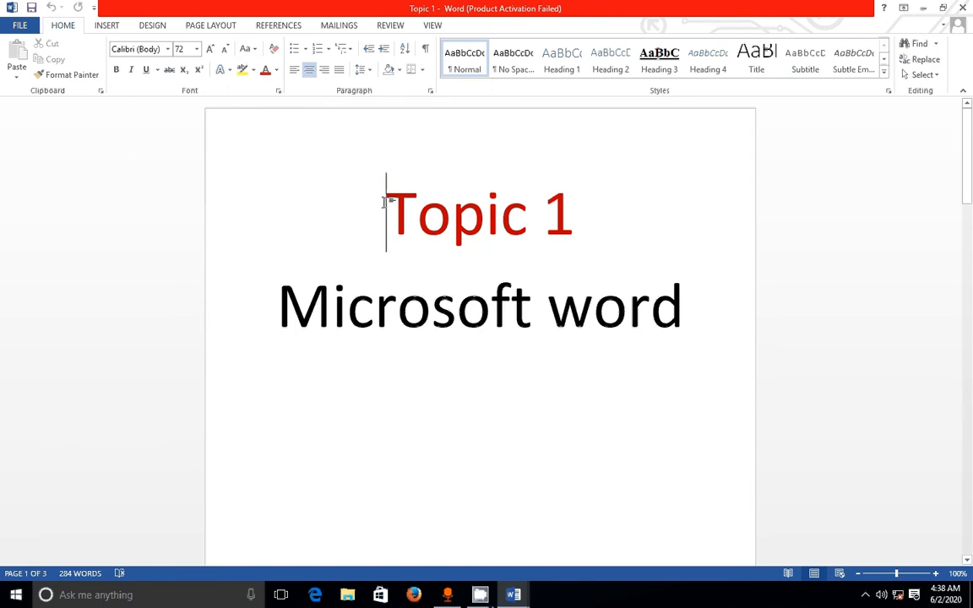
pyautogui.moveTo(384, 201); pyautogui.dragTo(571, 198)
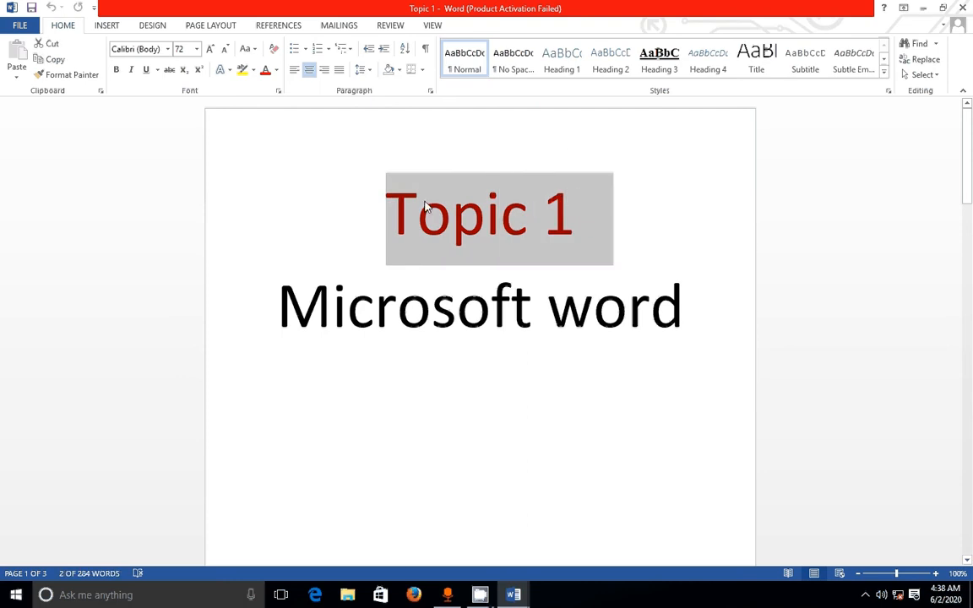
pyautogui.click(196, 50)
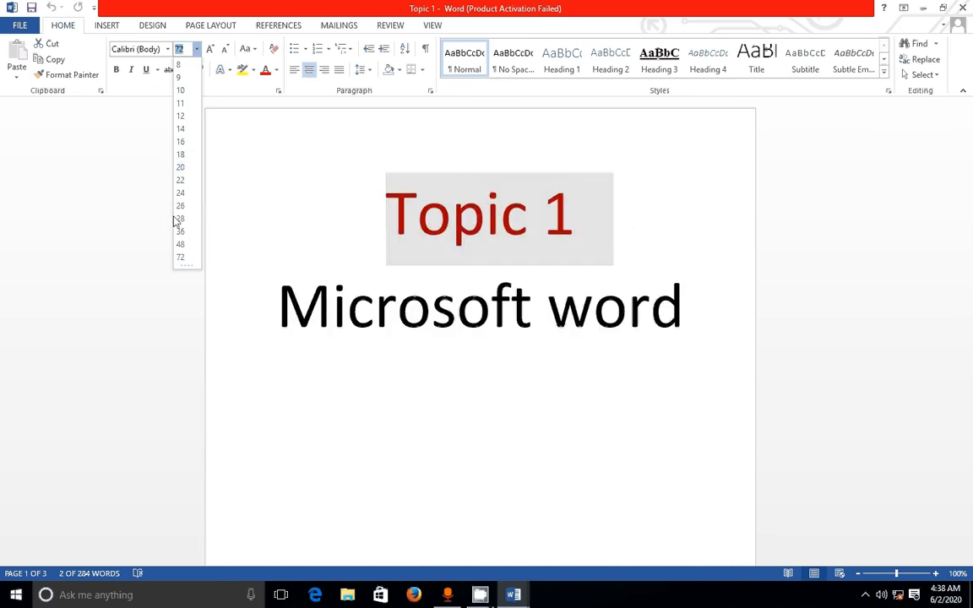
pyautogui.click(181, 246)
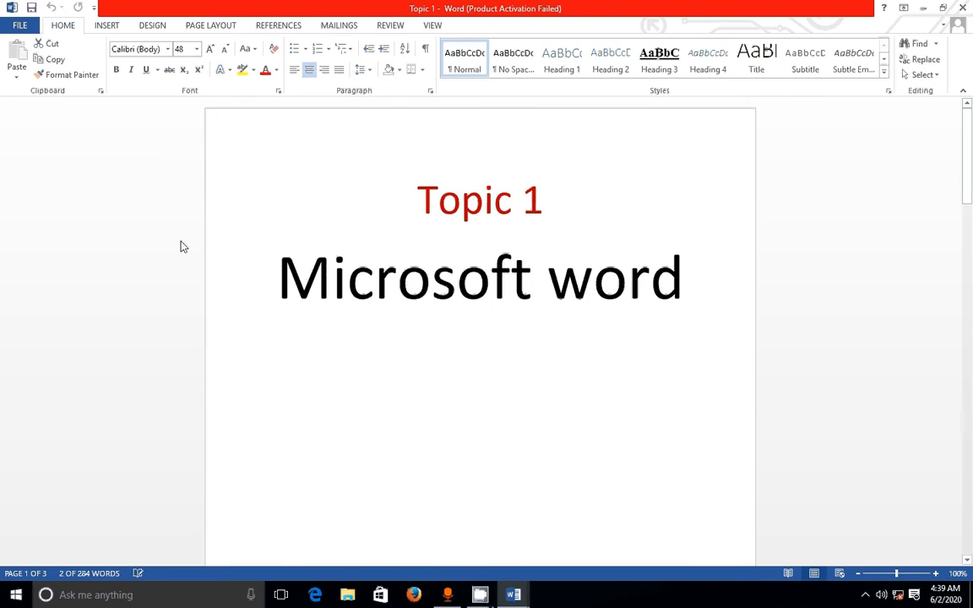
pyautogui.click(337, 214)
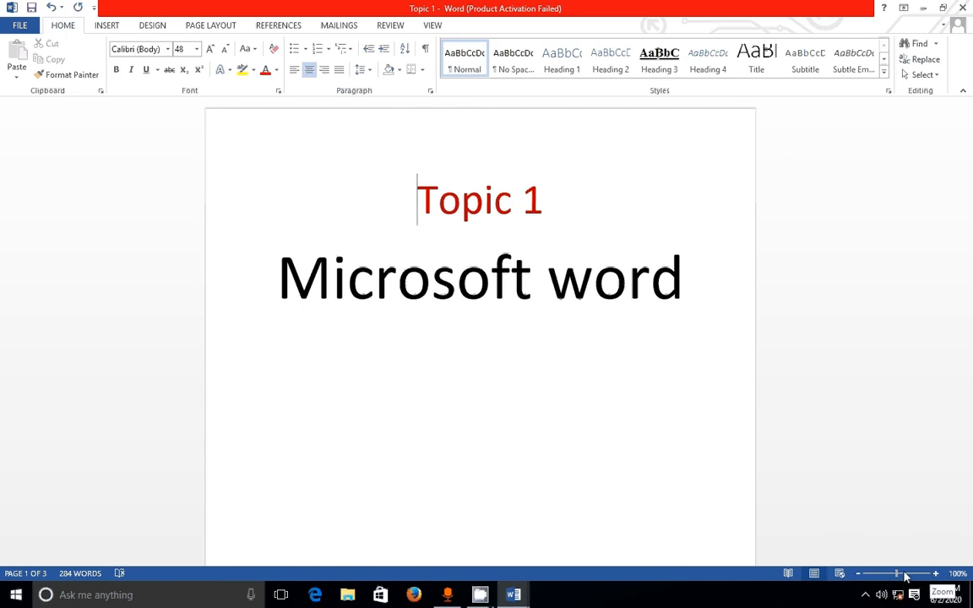
# Zoom the document out to 60% and back in to 110%
pyautogui.click(859, 577)
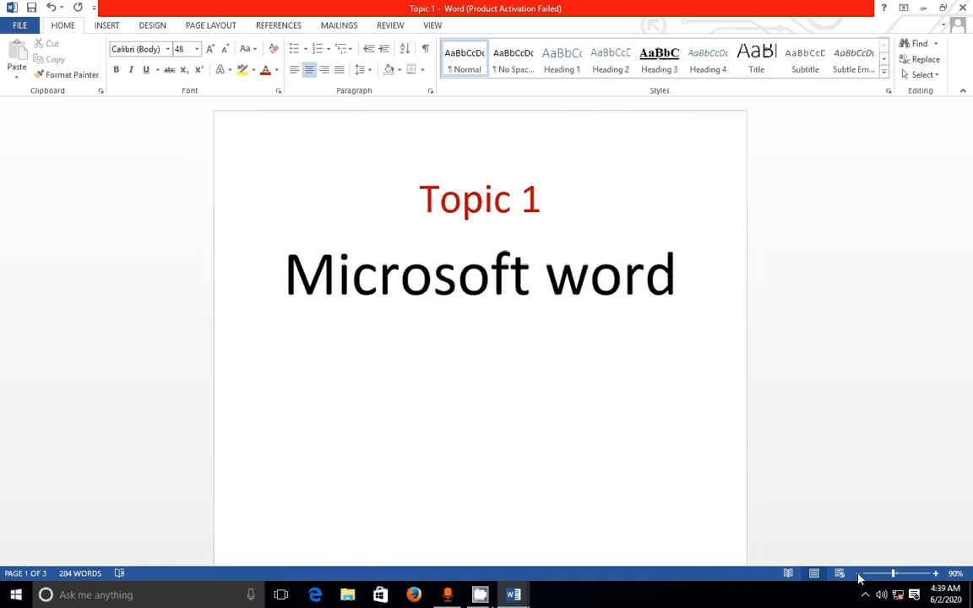
pyautogui.click(859, 577)
pyautogui.click(859, 577)
pyautogui.click(859, 577)
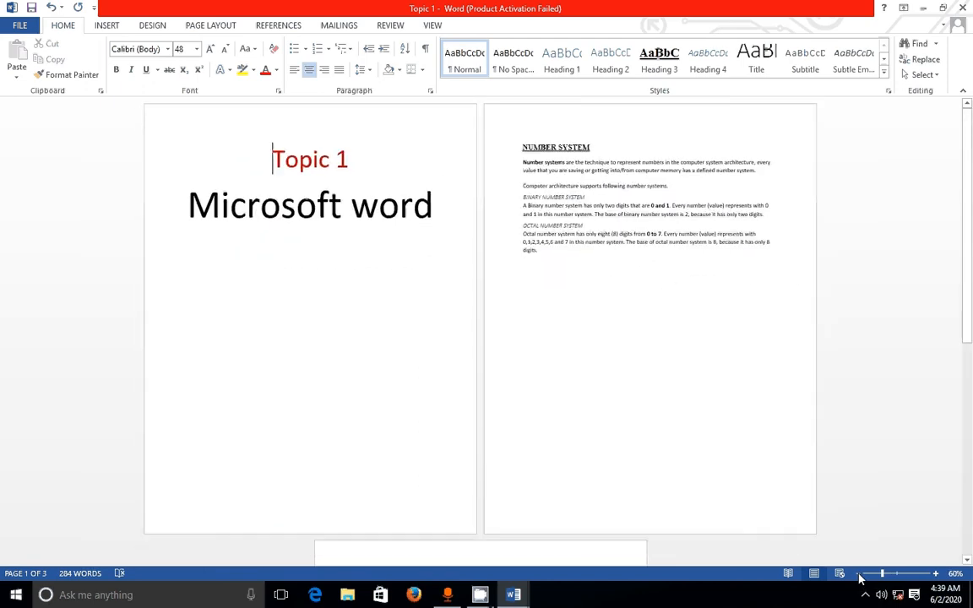
pyautogui.click(935, 576)
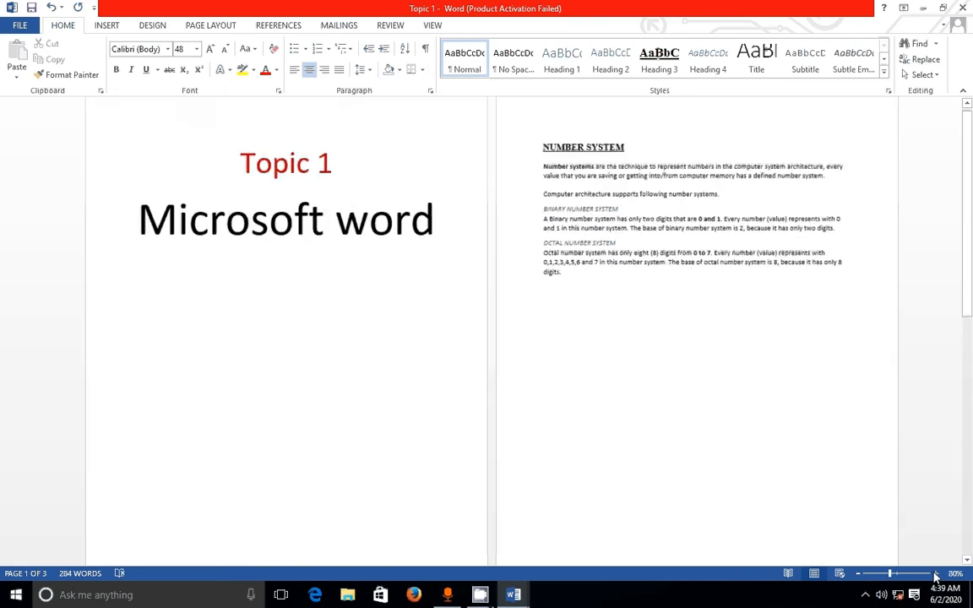
pyautogui.click(935, 576)
pyautogui.click(935, 577)
pyautogui.click(935, 577)
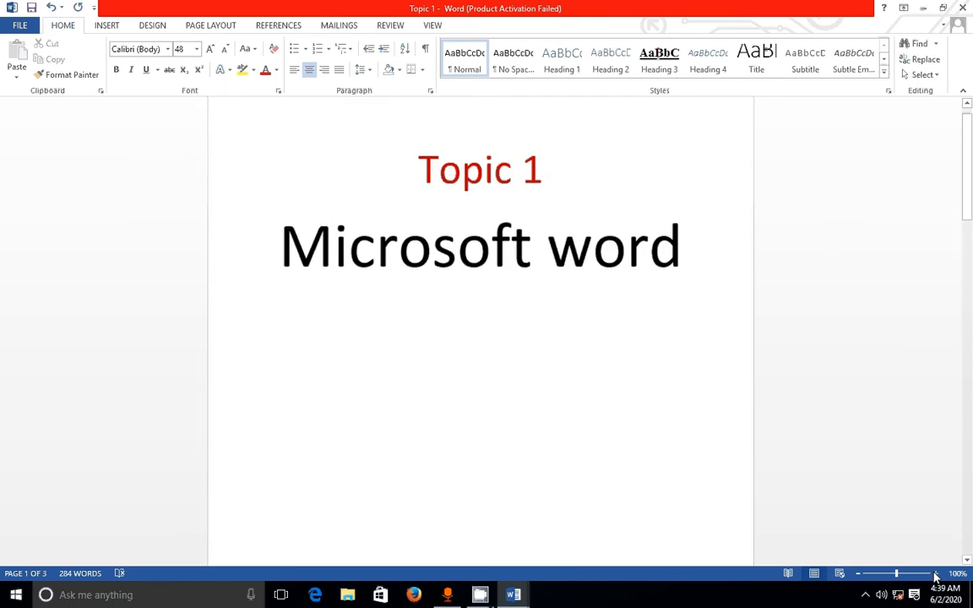
pyautogui.click(935, 577)
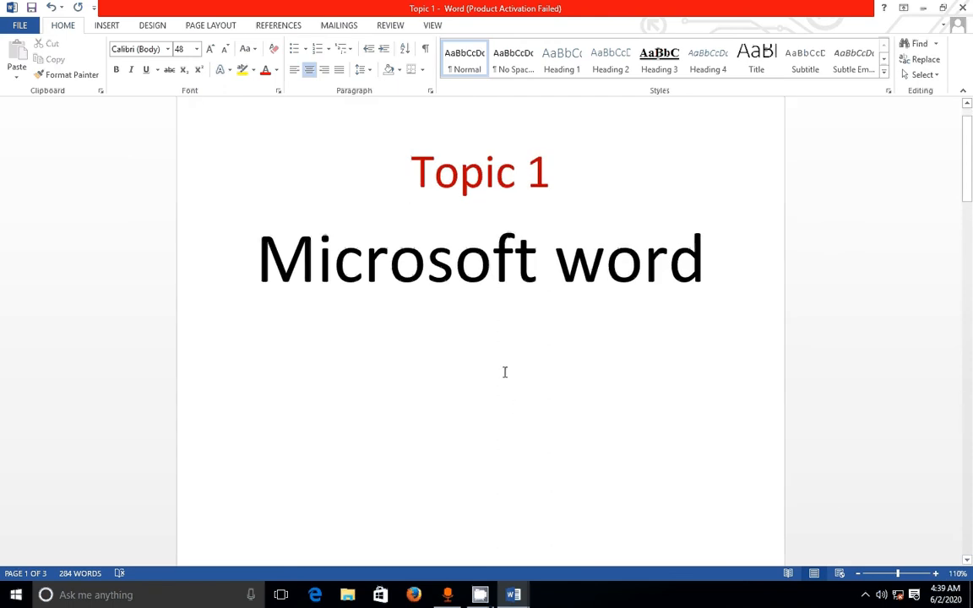
# Change the font colour of the "NUMBER SYSTEM" heading on page 2 to the standard dark red
pyautogui.scroll(-5, 488, 365)
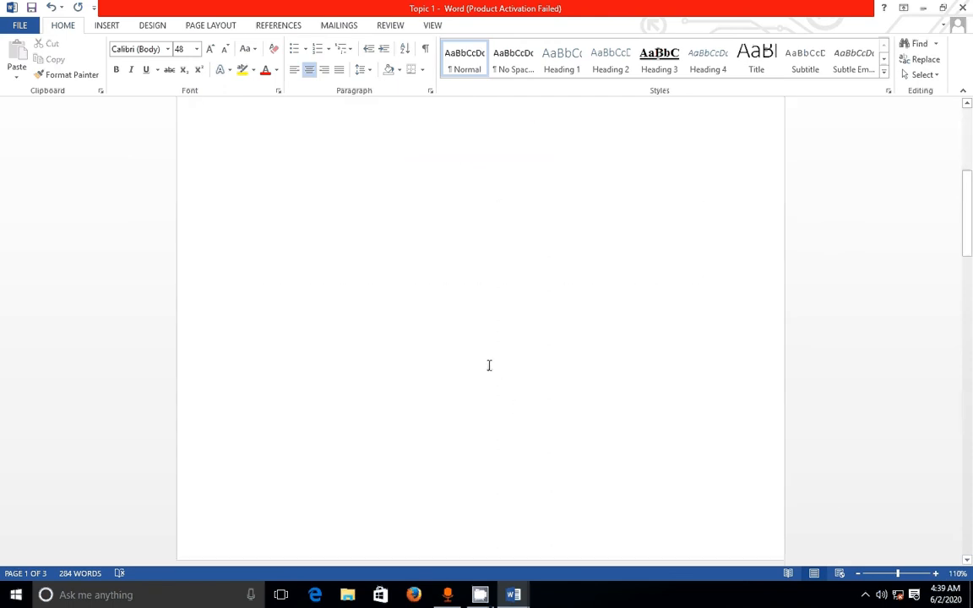
pyautogui.scroll(-10, 488, 365)
pyautogui.scroll(-1, 488, 365)
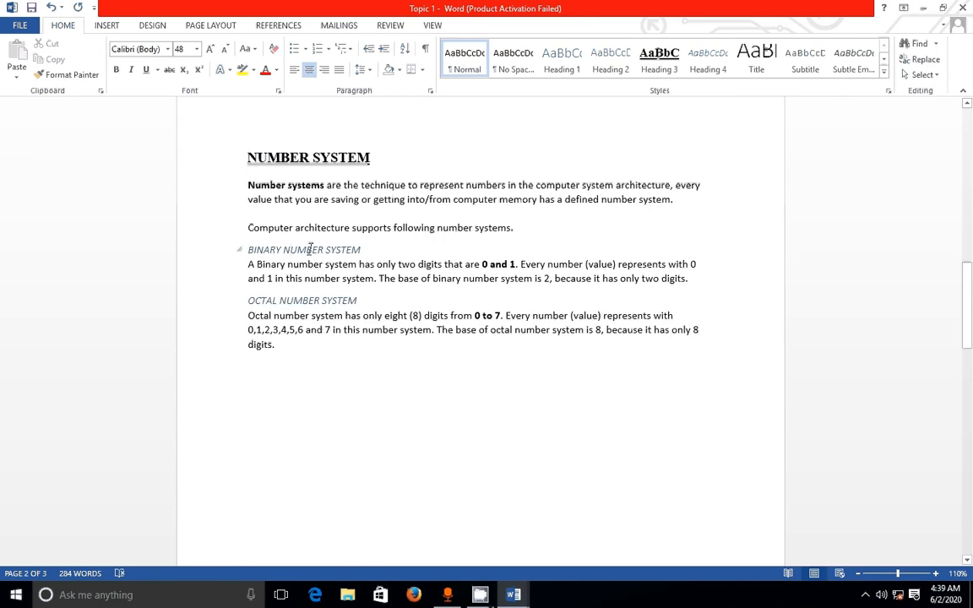
pyautogui.click(394, 153)
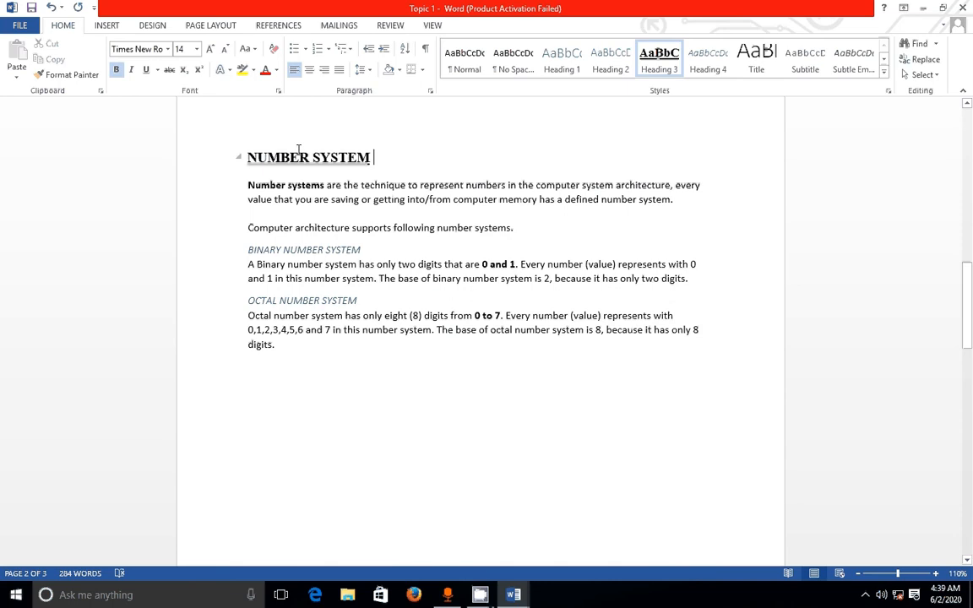
pyautogui.hotkey('ctrl', 'u')
pyautogui.moveTo(248, 157); pyautogui.dragTo(380, 159)
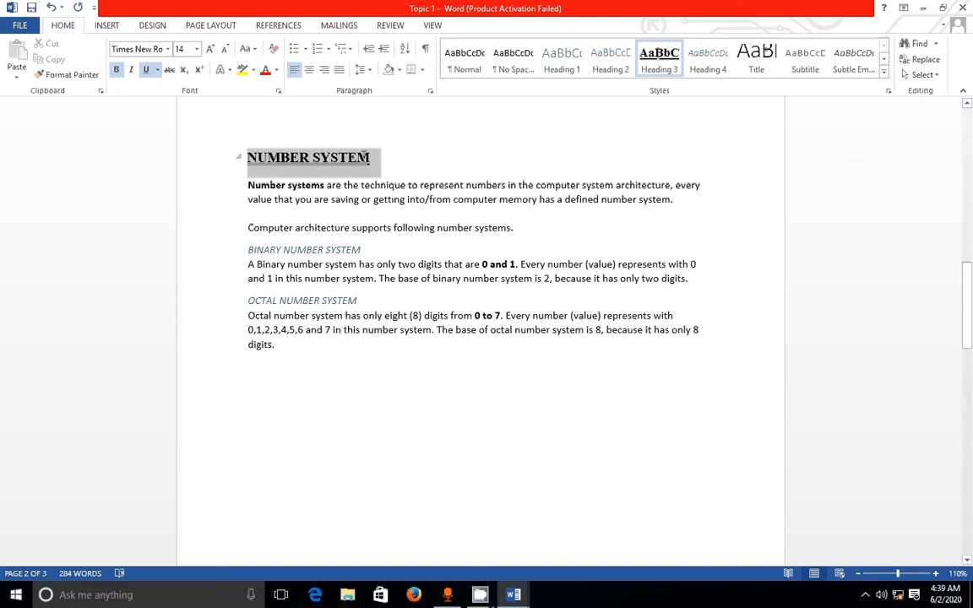
pyautogui.click(276, 70)
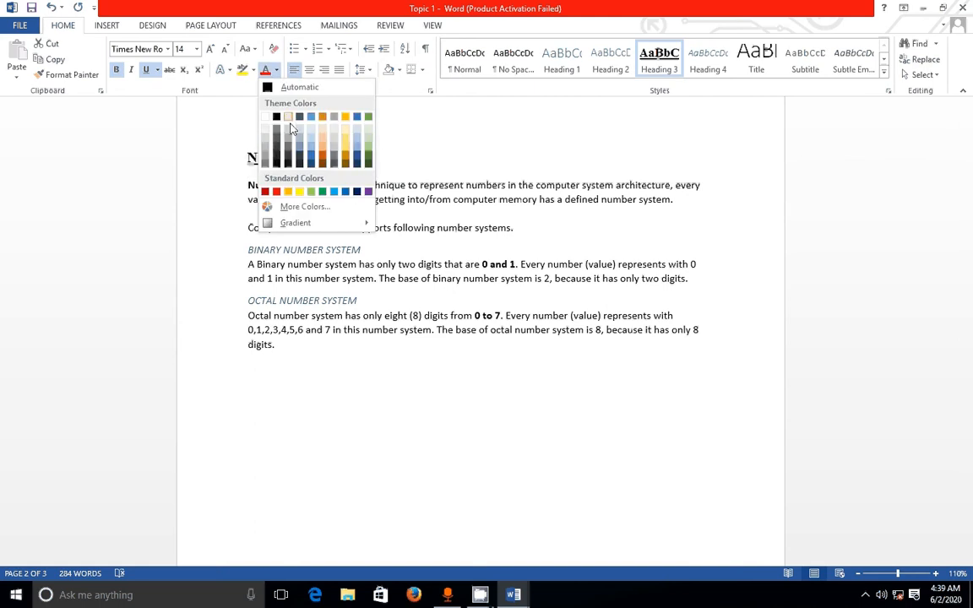
pyautogui.click(265, 191)
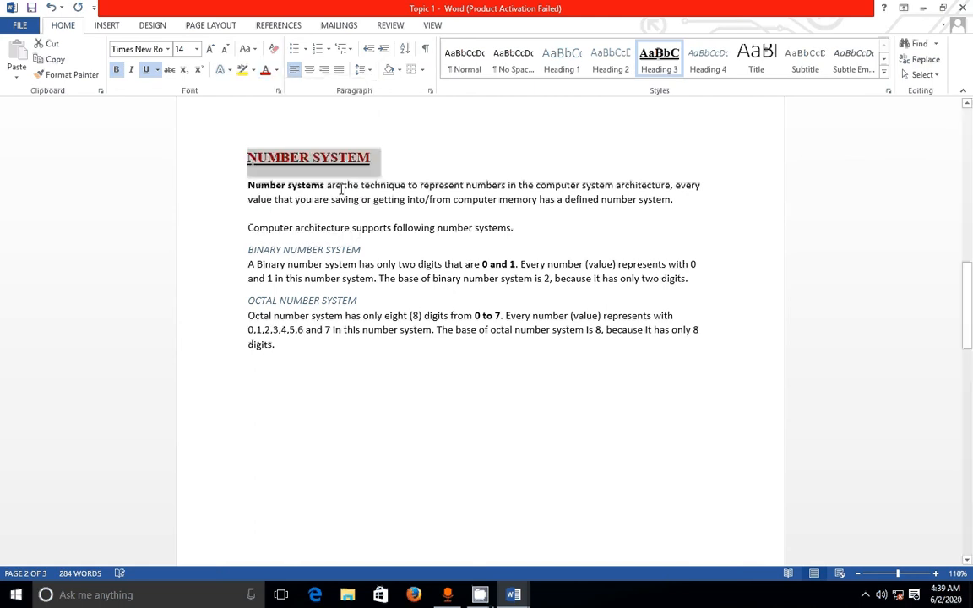
pyautogui.click(393, 160)
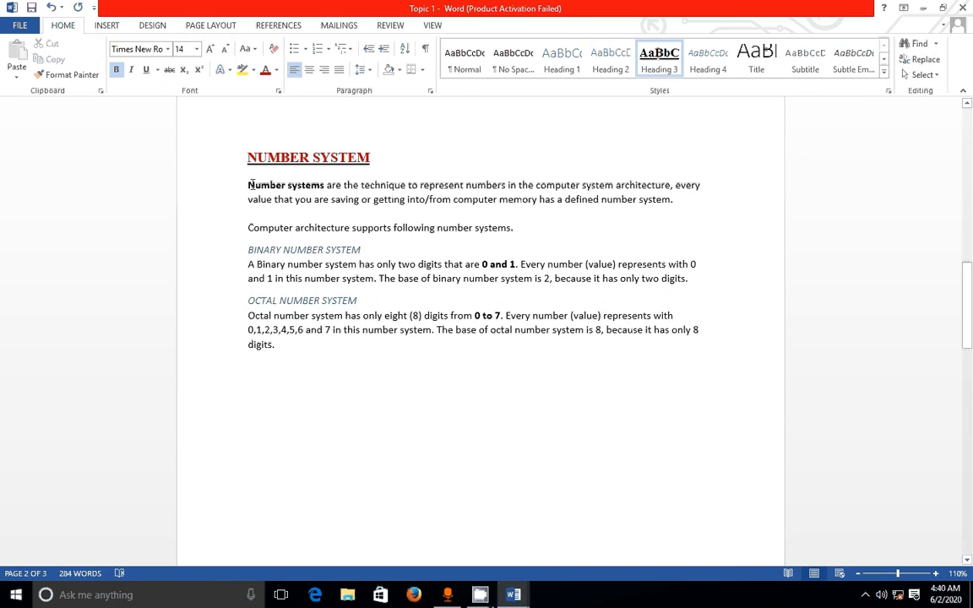
# Indent the first line of the paragraph beginning "Number systems are the technique" by one tab stop
pyautogui.click(247, 185)
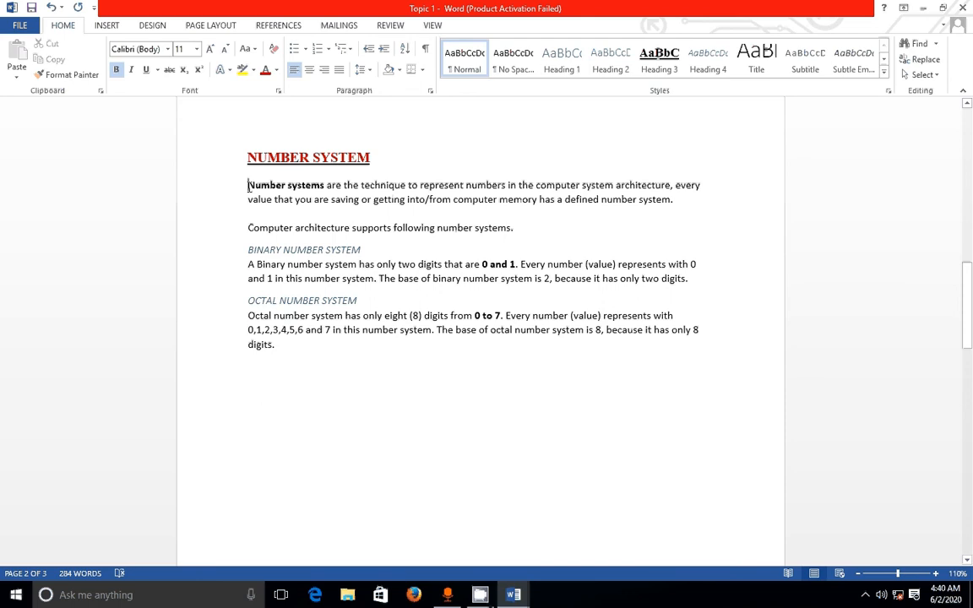
pyautogui.press('Tab')
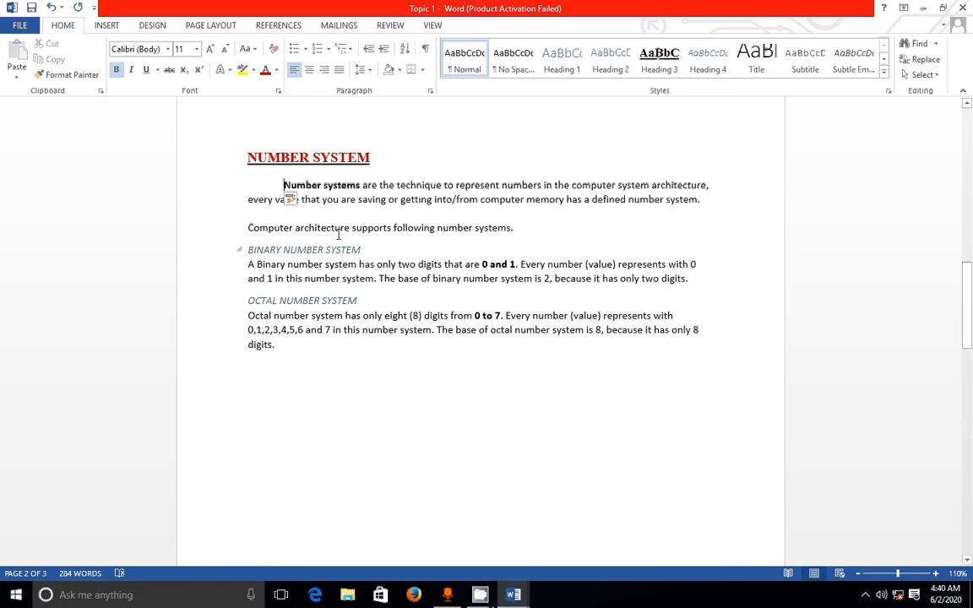
pyautogui.click(529, 226)
# Set the line spacing of the "Number systems" paragraph to 1.5
pyautogui.moveTo(283, 185); pyautogui.dragTo(703, 203)
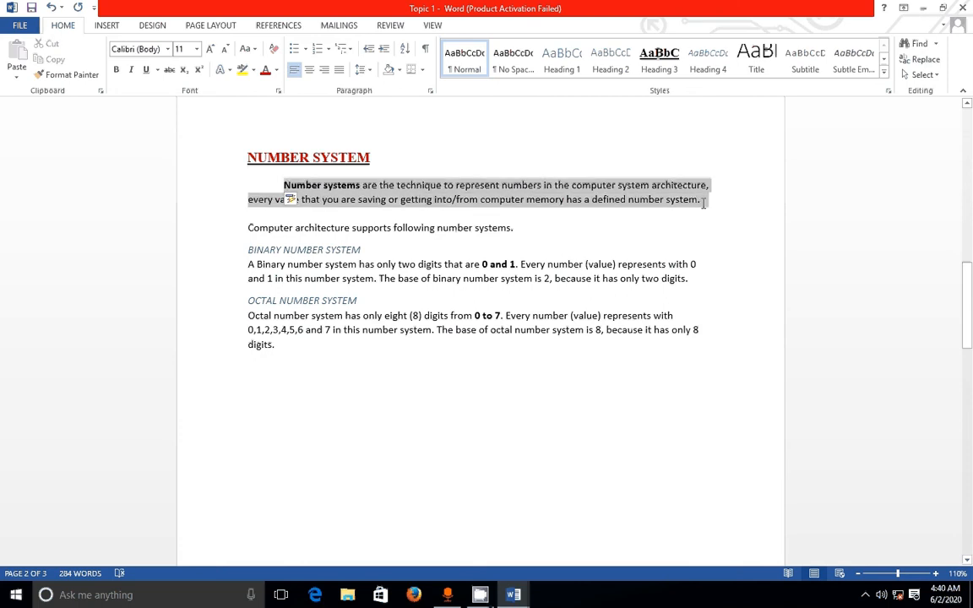
pyautogui.click(369, 71)
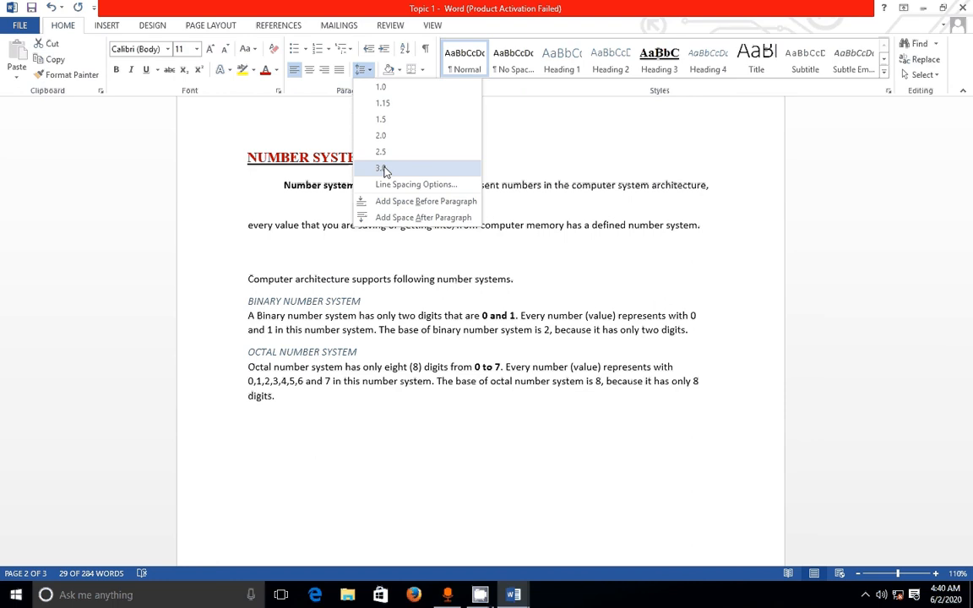
pyautogui.click(386, 121)
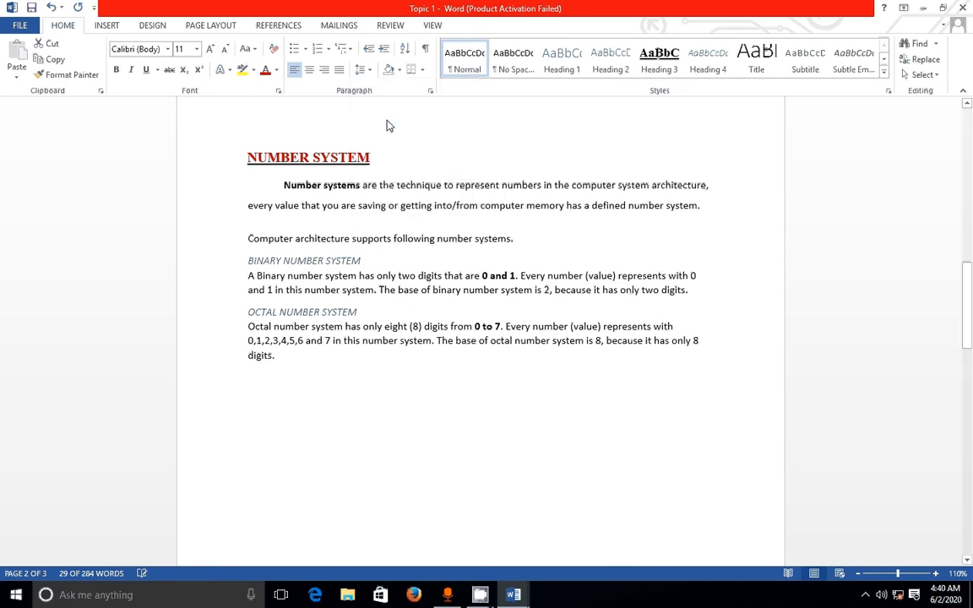
# Set the line spacing from the "Number systems" paragraph through the "Computer architecture supports following number systems." line to 1.5
pyautogui.click(464, 262)
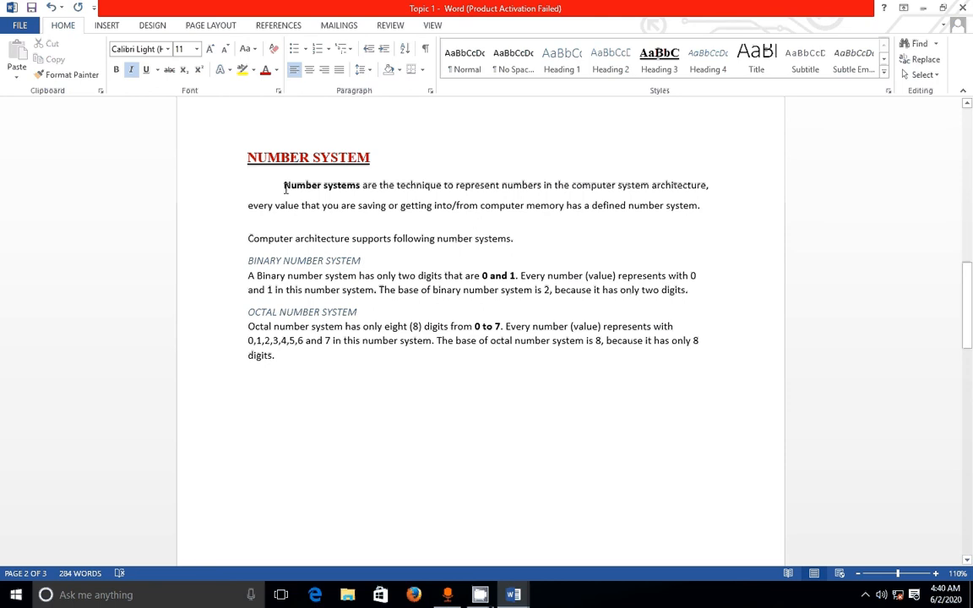
pyautogui.moveTo(283, 185); pyautogui.dragTo(524, 244)
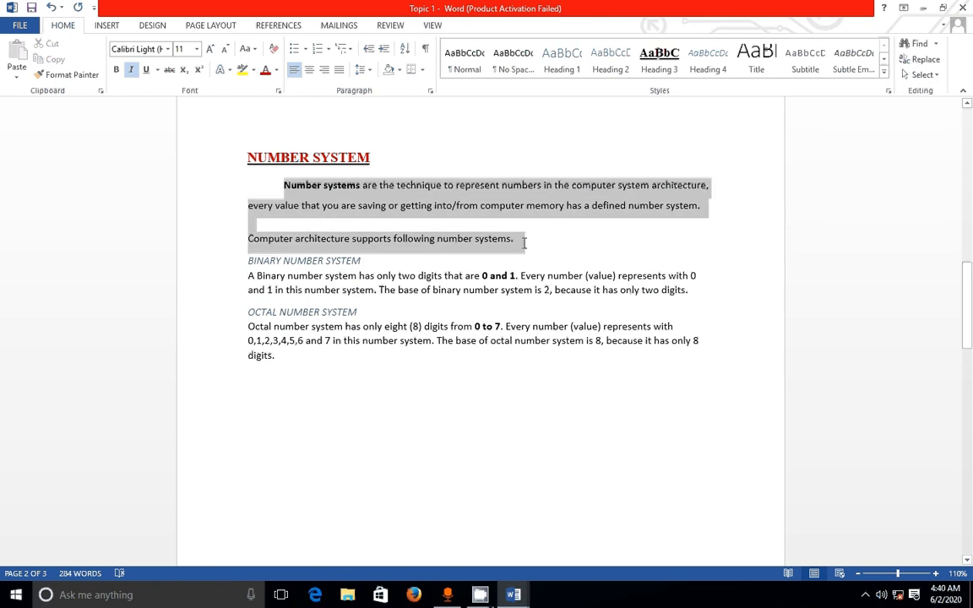
pyautogui.click(362, 69)
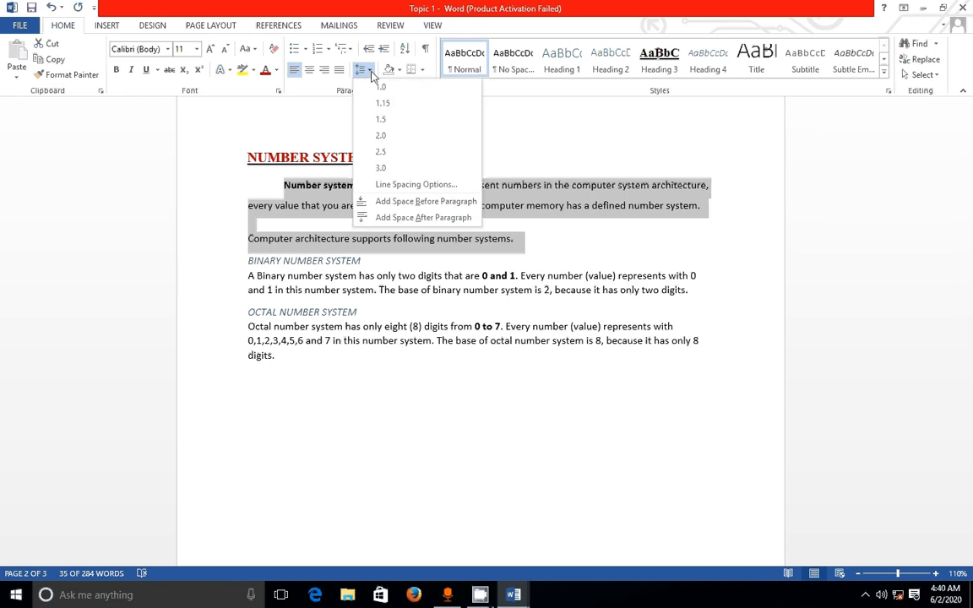
pyautogui.click(385, 120)
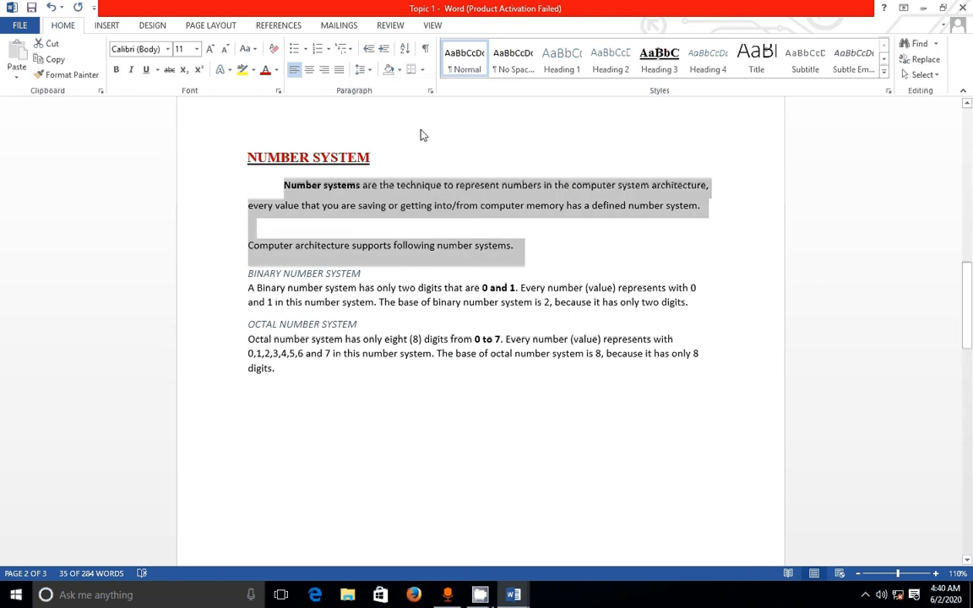
pyautogui.click(423, 135)
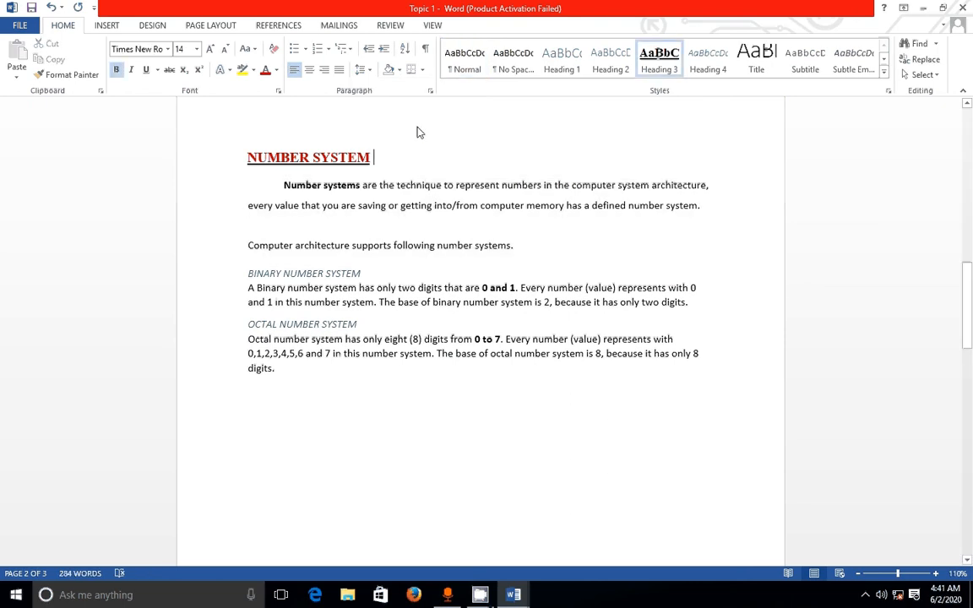
pyautogui.click(406, 271)
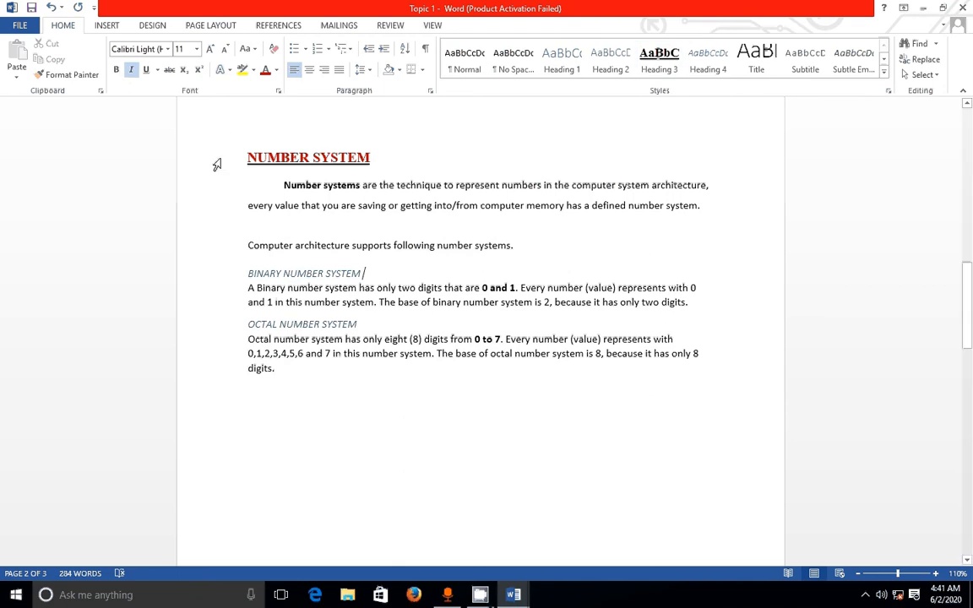
# Add an arrowhead bullet from the bullet library to the "NUMBER SYSTEM" heading
pyautogui.moveTo(248, 155); pyautogui.dragTo(329, 158)
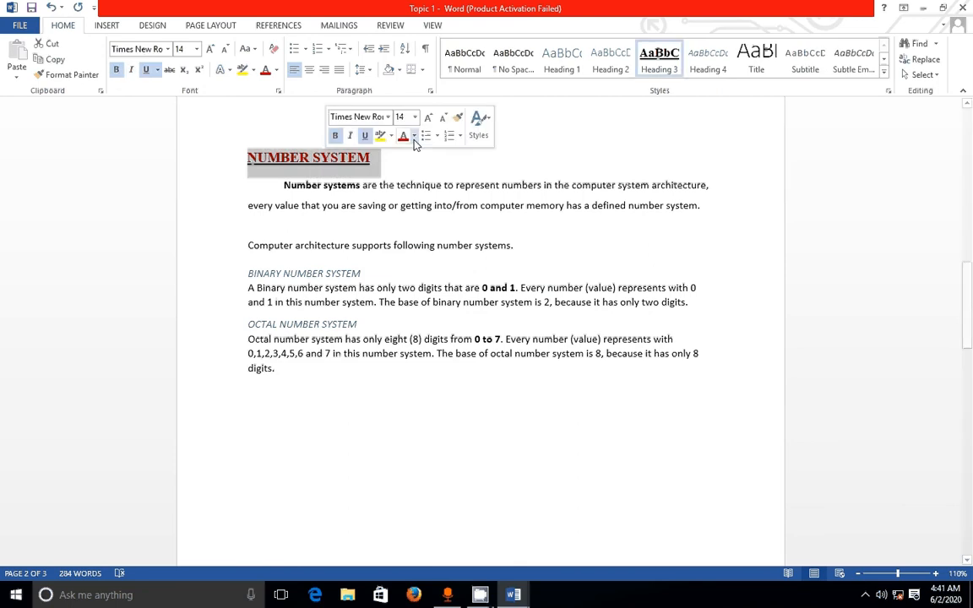
pyautogui.click(569, 157)
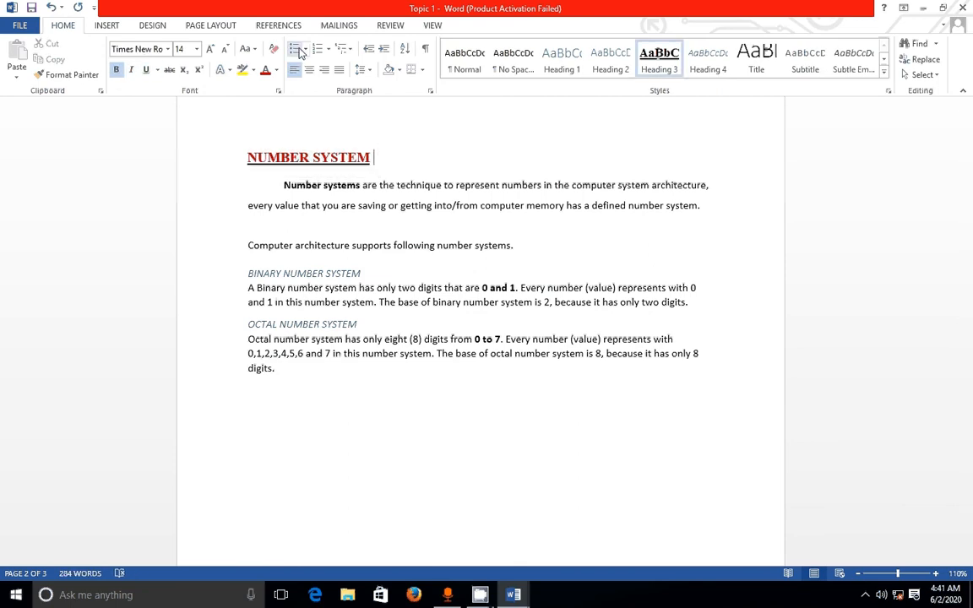
pyautogui.click(246, 160)
pyautogui.click(306, 49)
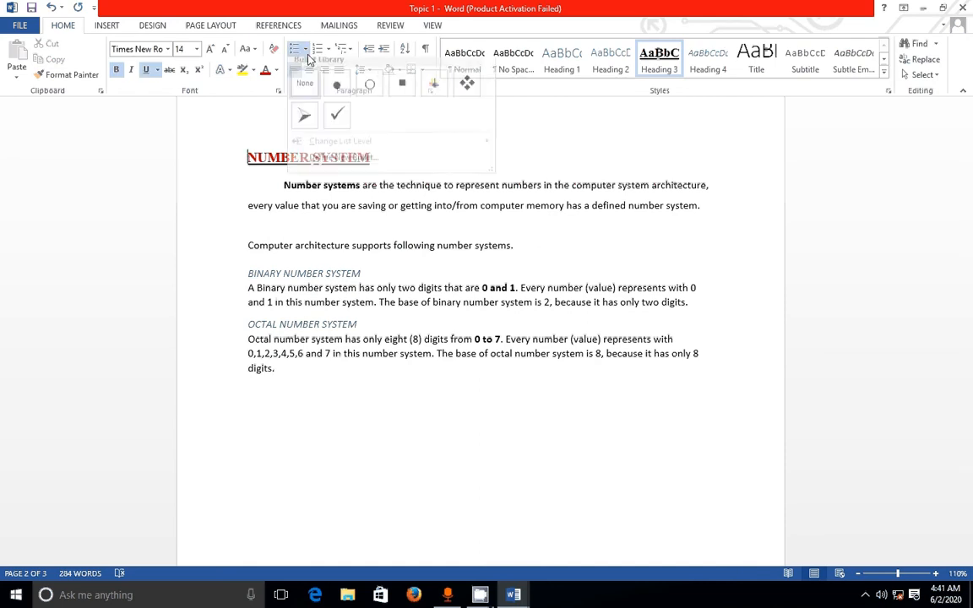
pyautogui.click(302, 124)
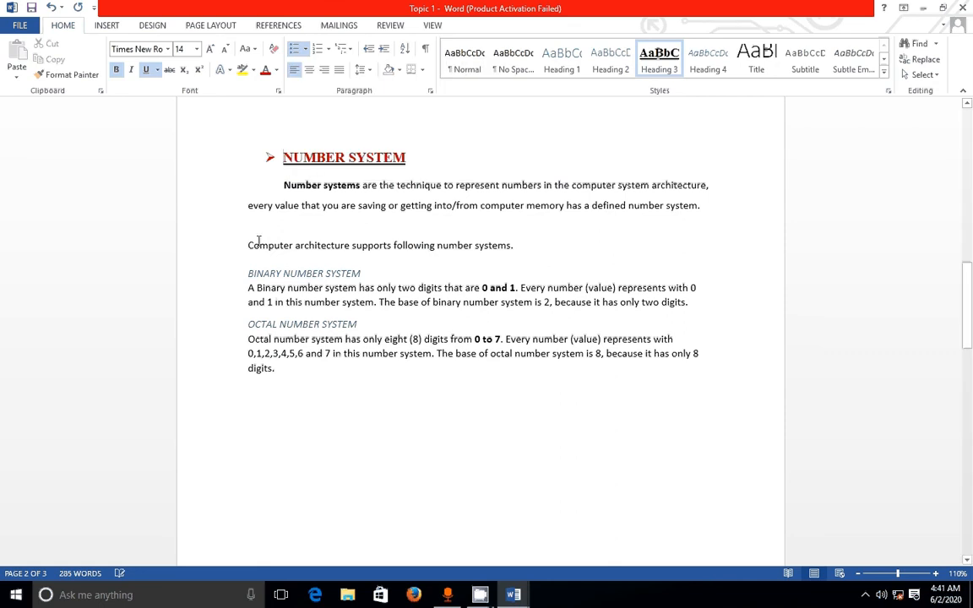
# Apply the same arrowhead bullet to the "BINARY NUMBER SYSTEM" and "OCTAL NUMBER SYSTEM" subheadings
pyautogui.click(249, 273)
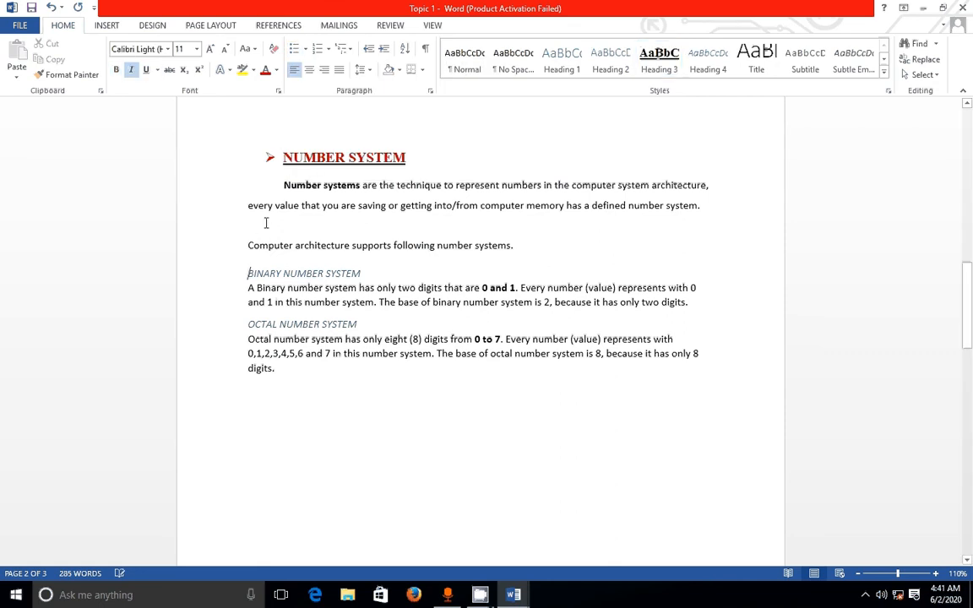
pyautogui.click(306, 49)
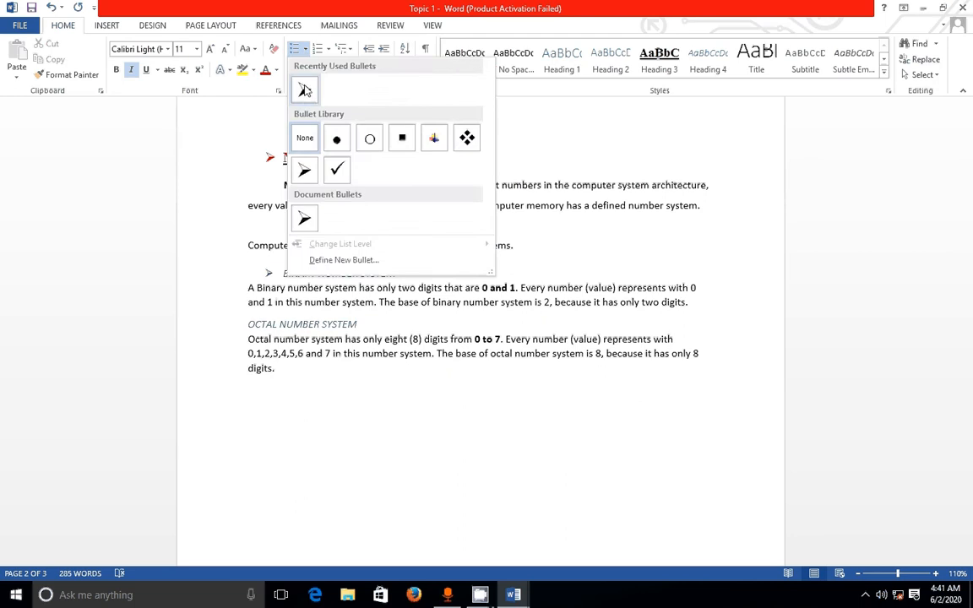
pyautogui.click(303, 83)
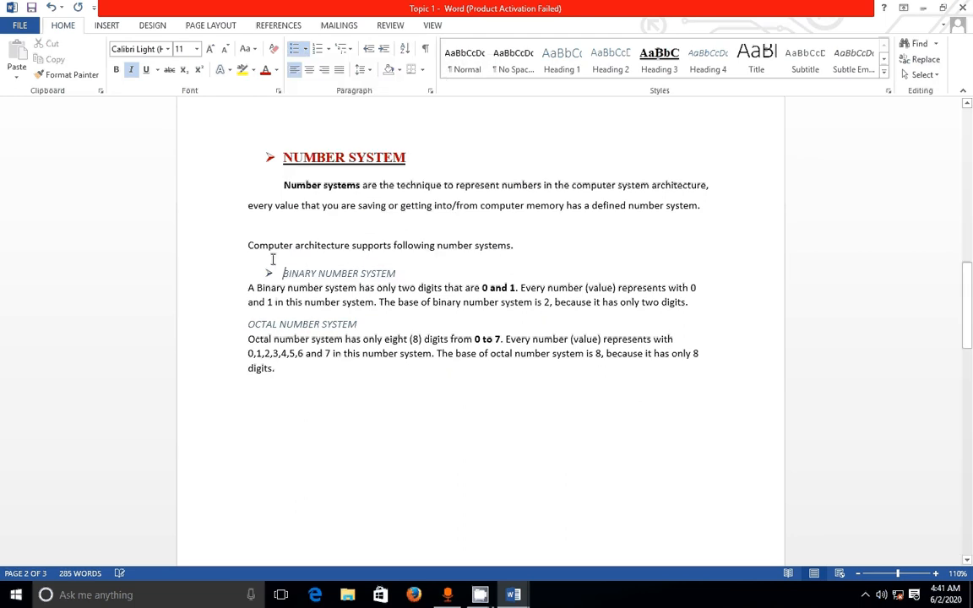
pyautogui.click(249, 326)
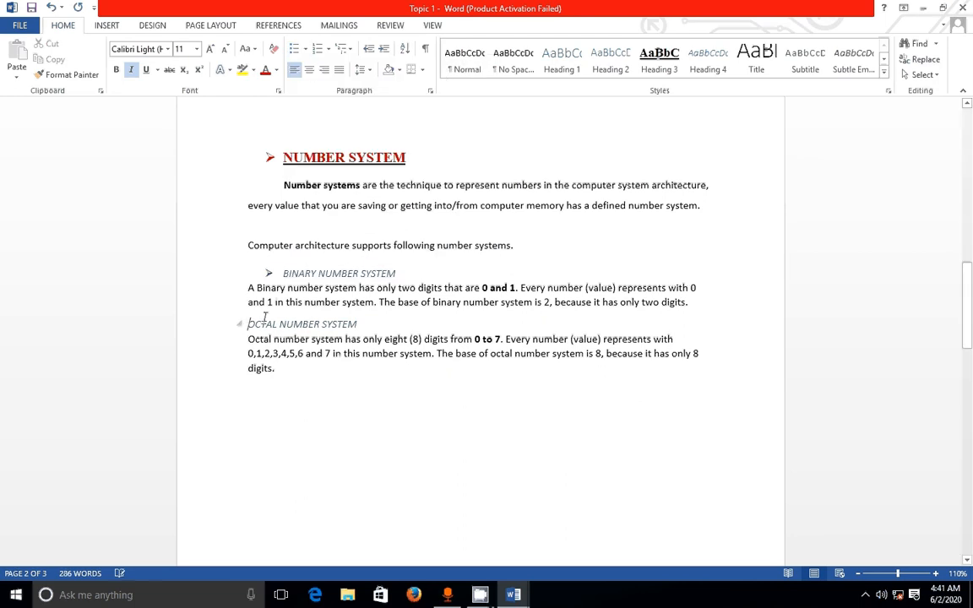
pyautogui.click(305, 49)
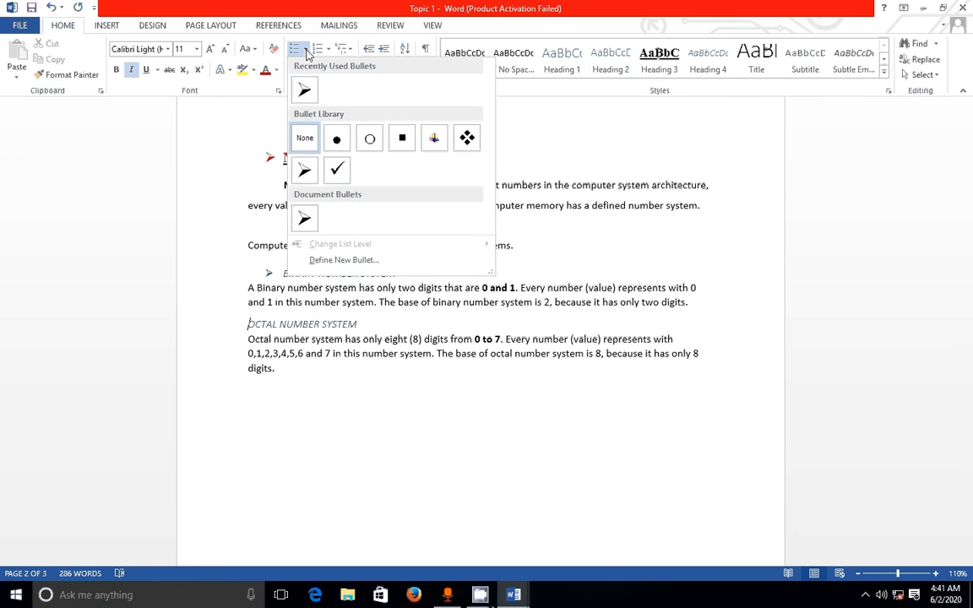
pyautogui.click(310, 93)
pyautogui.click(484, 253)
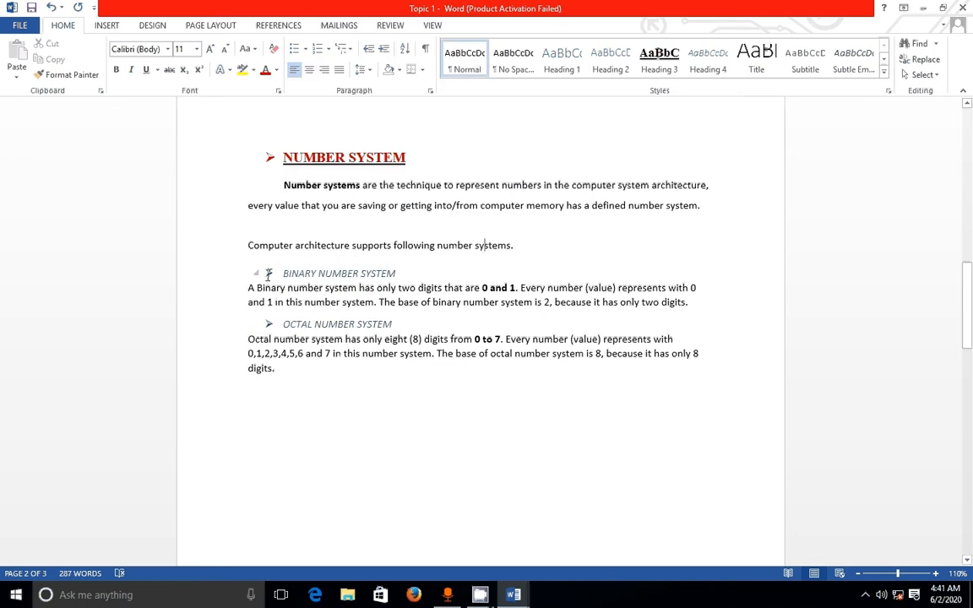
# Set the "BINARY NUMBER SYSTEM" subheading to font size 20 and colour it black
pyautogui.moveTo(283, 273); pyautogui.dragTo(404, 272)
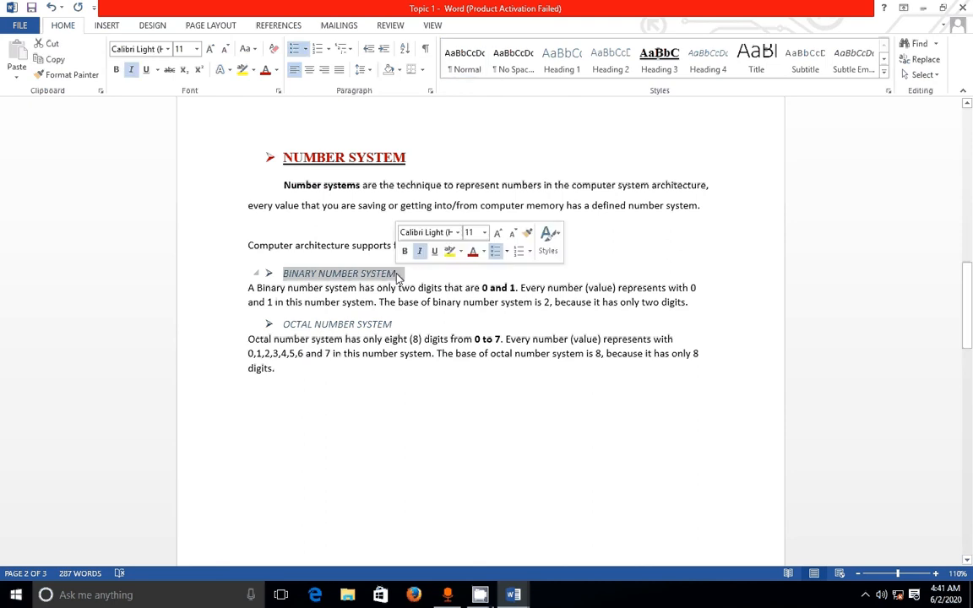
pyautogui.click(196, 49)
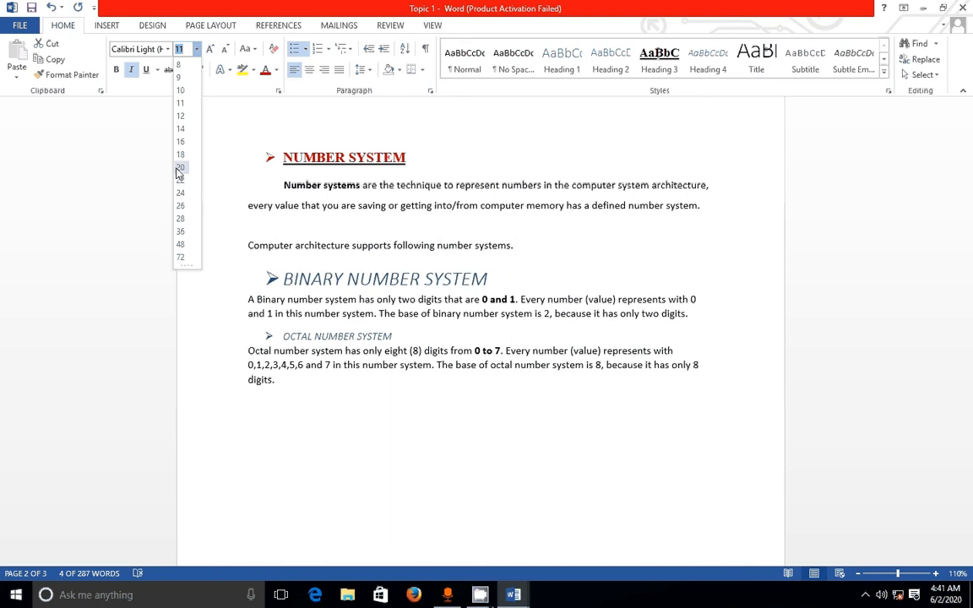
pyautogui.click(180, 167)
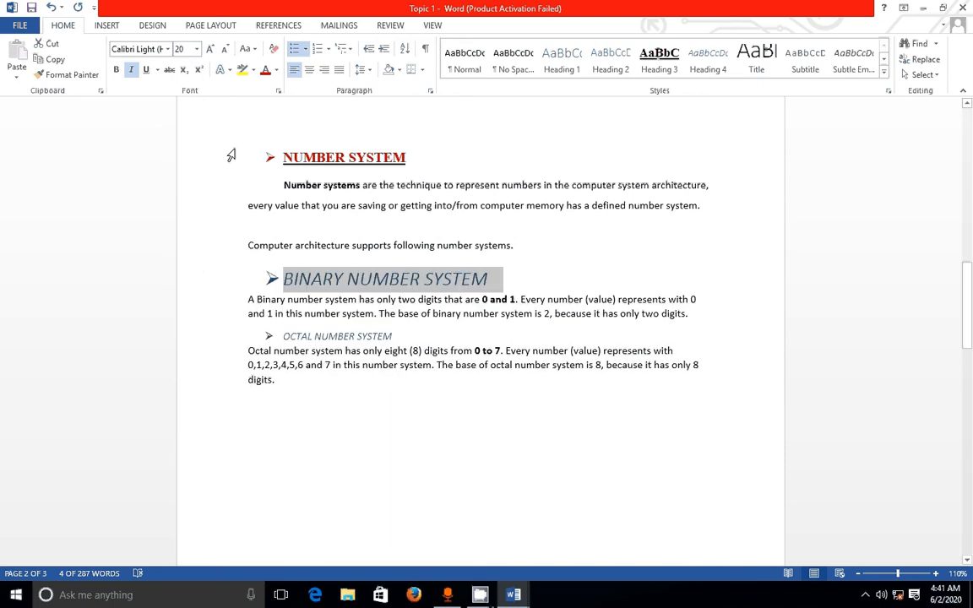
pyautogui.click(277, 70)
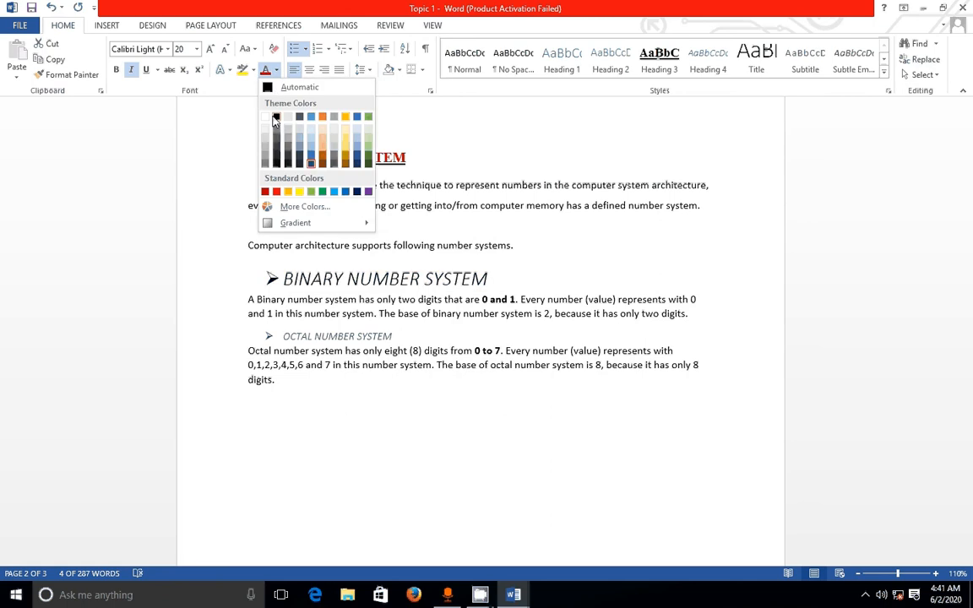
pyautogui.click(276, 127)
pyautogui.click(251, 224)
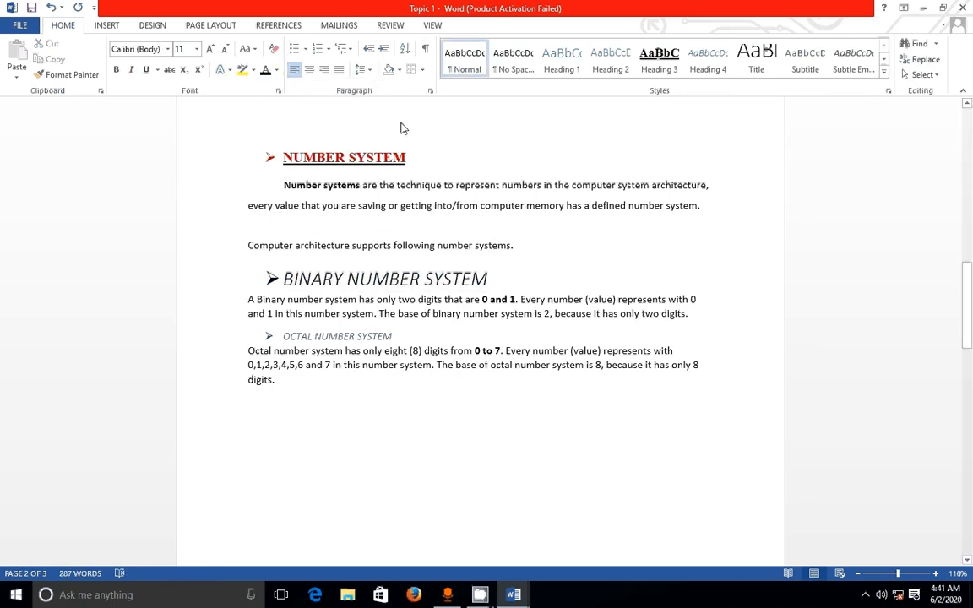
pyautogui.click(444, 149)
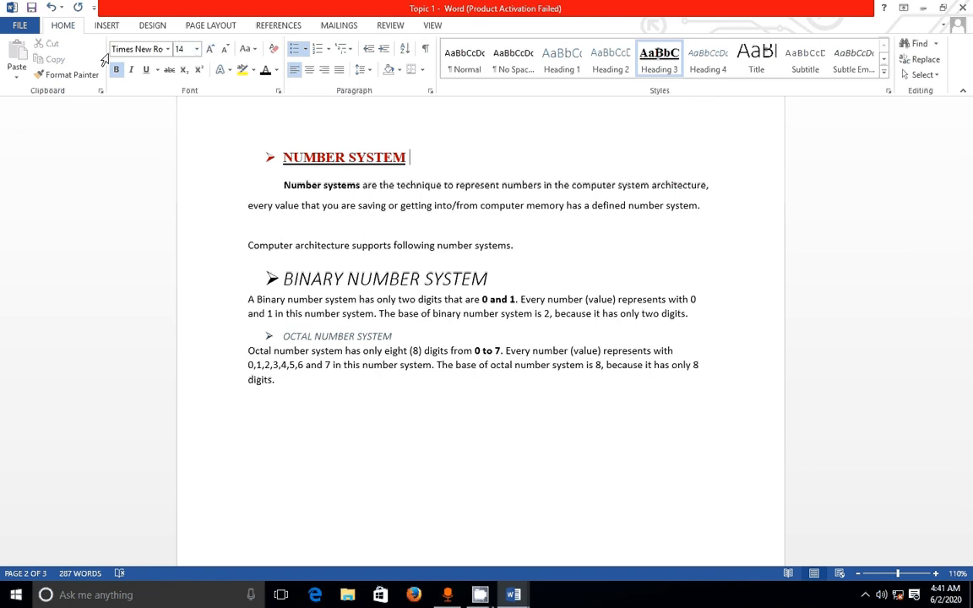
# Add several blank lines below the octal number system paragraph at the end of the page 2 text
pyautogui.click(288, 384)
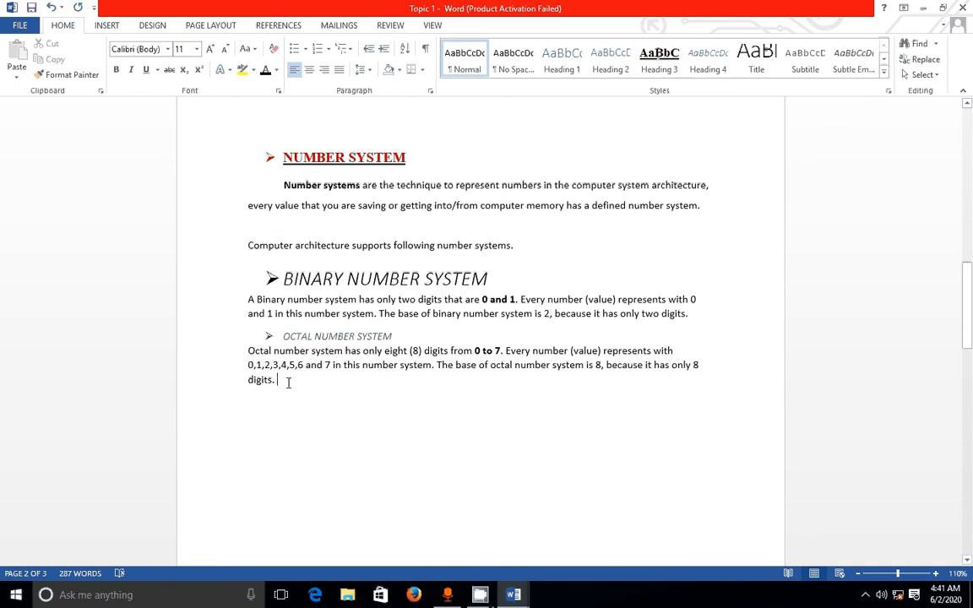
pyautogui.press('Return')
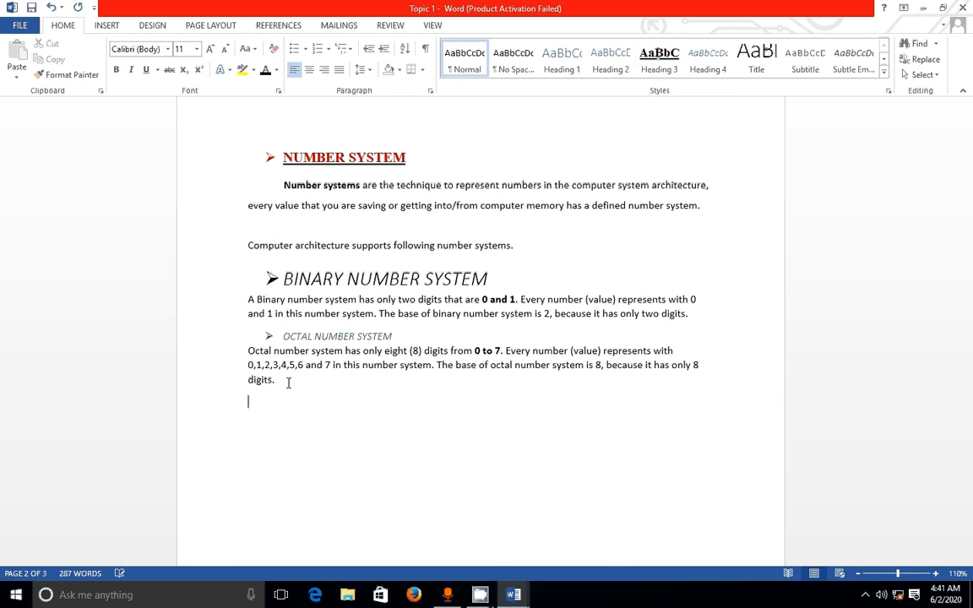
pyautogui.scroll(-1, 305, 321)
pyautogui.scroll(-4, 306, 312)
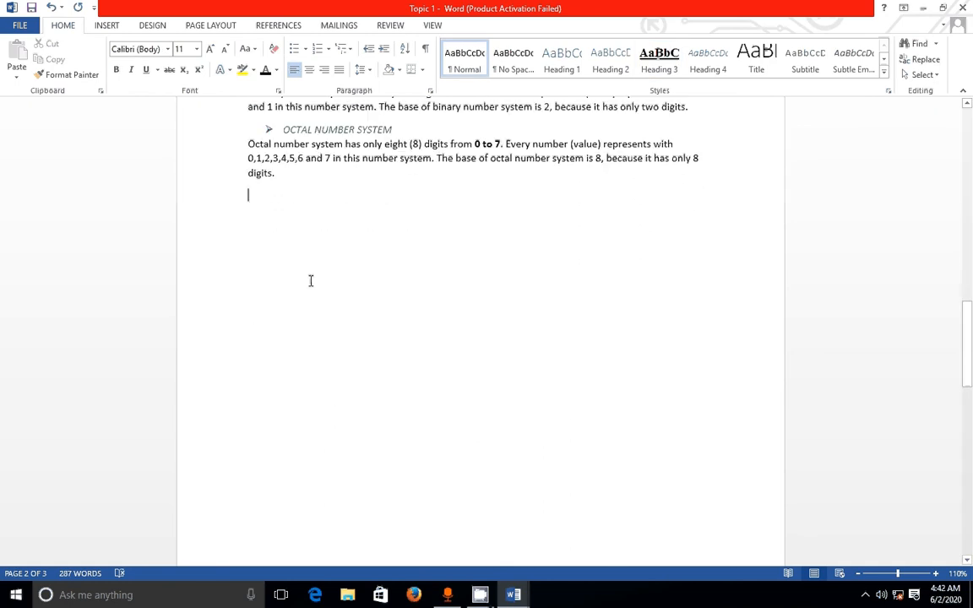
pyautogui.press('Return')
pyautogui.press('Return')
pyautogui.press('Return')
pyautogui.press('Return')
pyautogui.press('Return')
pyautogui.press('Return')
# Insert a table with three columns and six rows below the blank lines
pyautogui.click(107, 27)
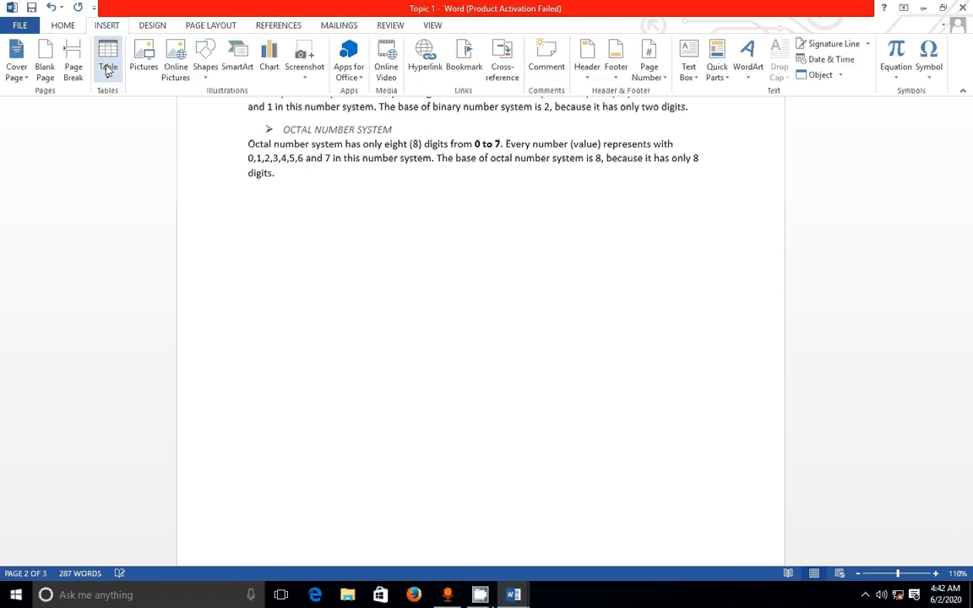
pyautogui.click(72, 26)
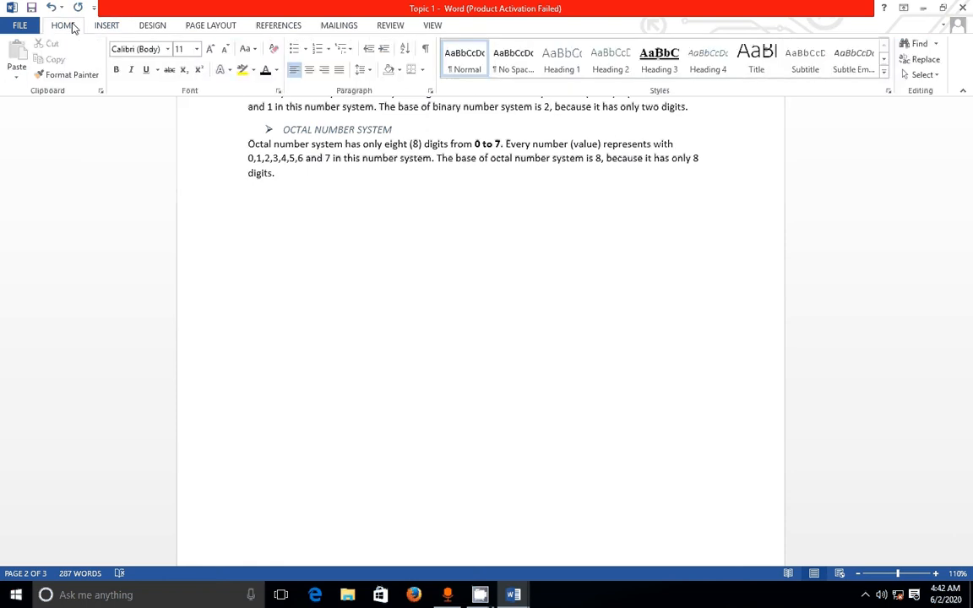
pyautogui.click(105, 26)
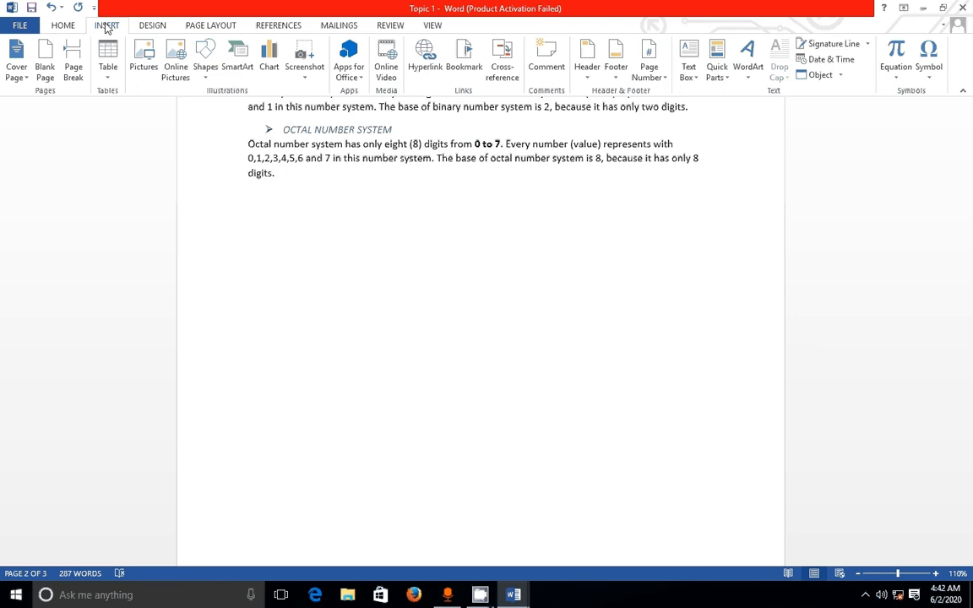
pyautogui.click(109, 76)
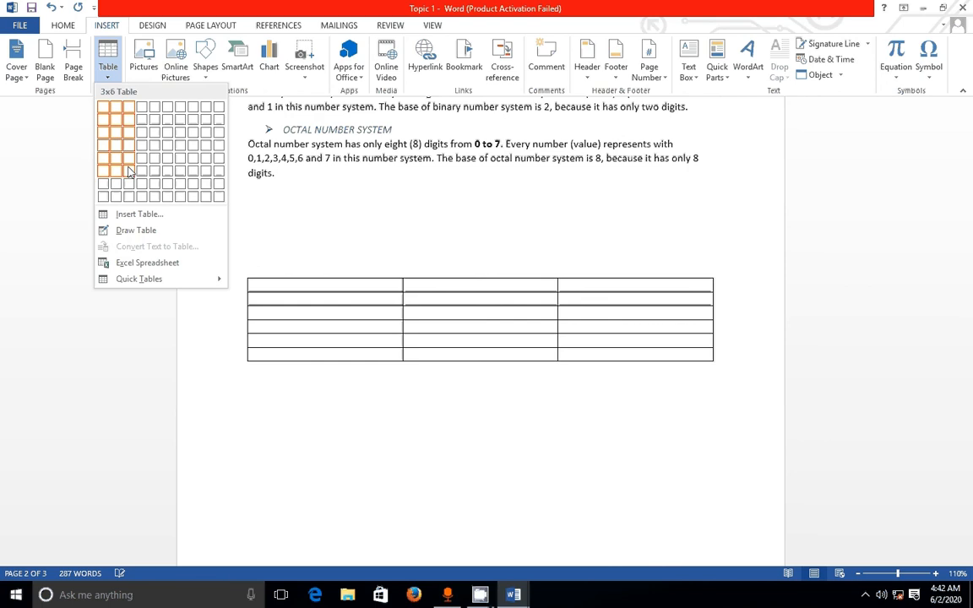
pyautogui.click(129, 171)
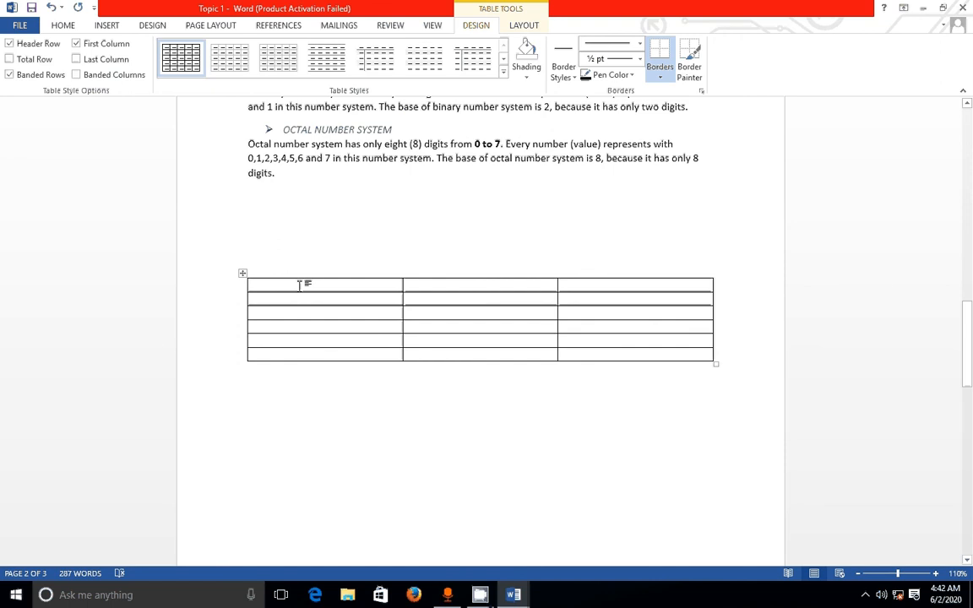
# Fill the table's first row with the column headings "Srno", "Name" and "Address"
pyautogui.write('Sn')
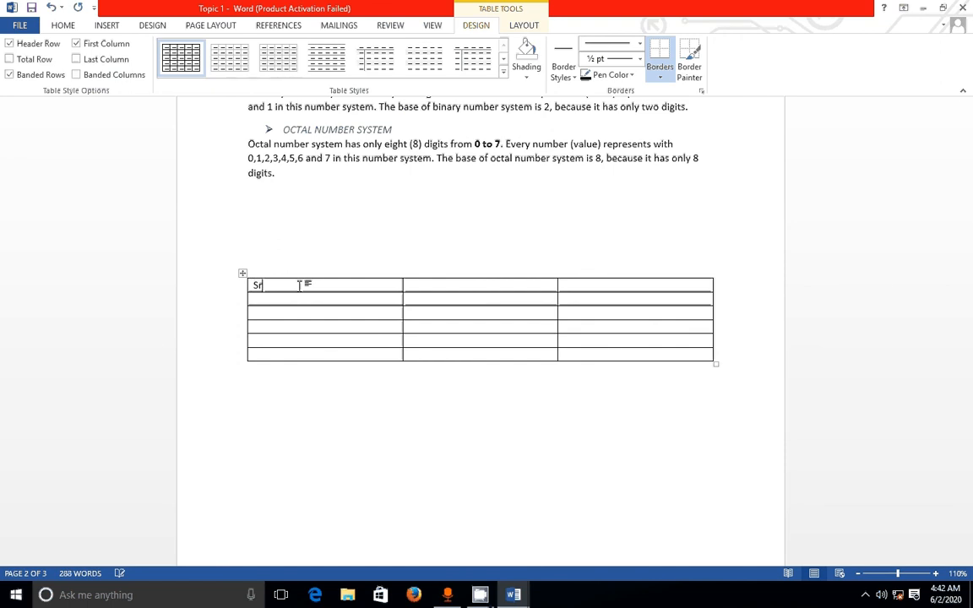
pyautogui.write('no')
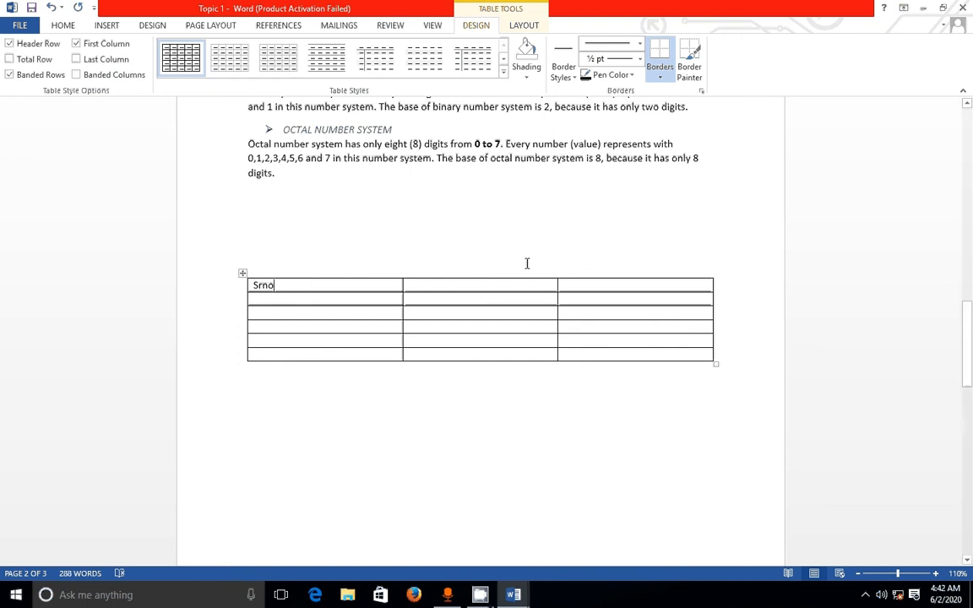
pyautogui.click(504, 286)
pyautogui.write('Name')
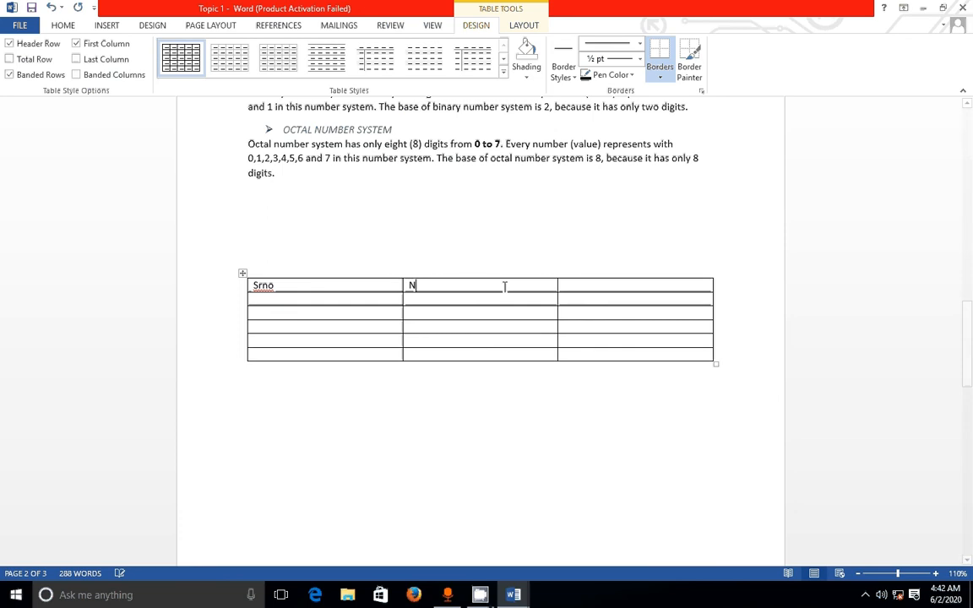
pyautogui.click(571, 286)
pyautogui.write('Add')
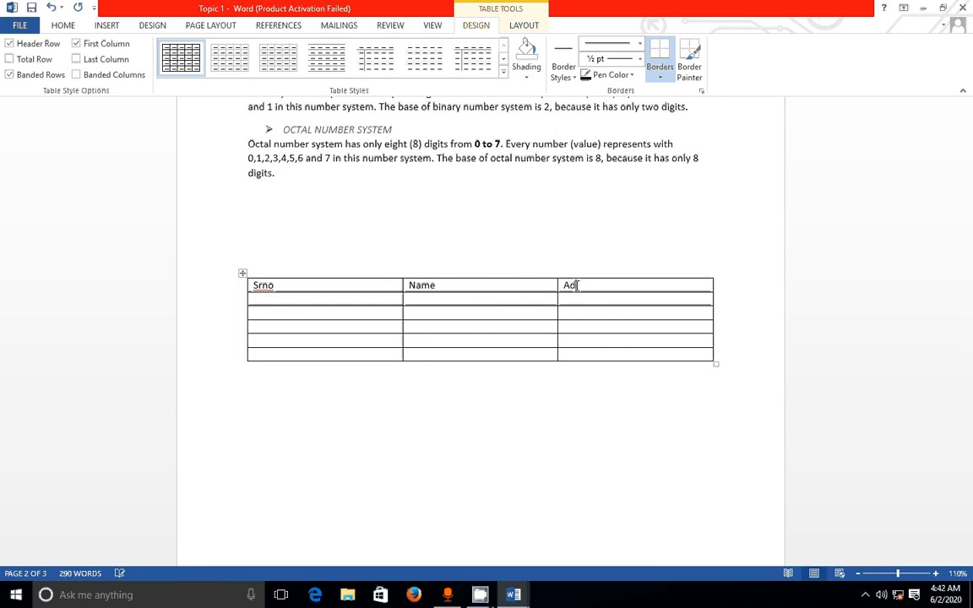
pyautogui.write('ress')
pyautogui.click(681, 430)
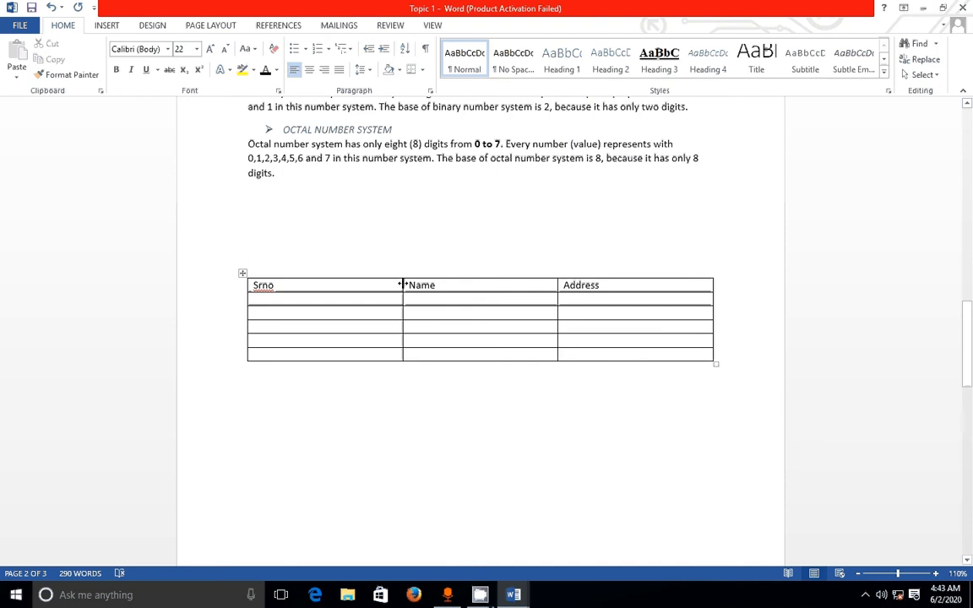
# Narrow the table's "Srno", "Name" and "Address" columns so the table takes up only part of the page width
pyautogui.moveTo(402, 283); pyautogui.dragTo(288, 282)
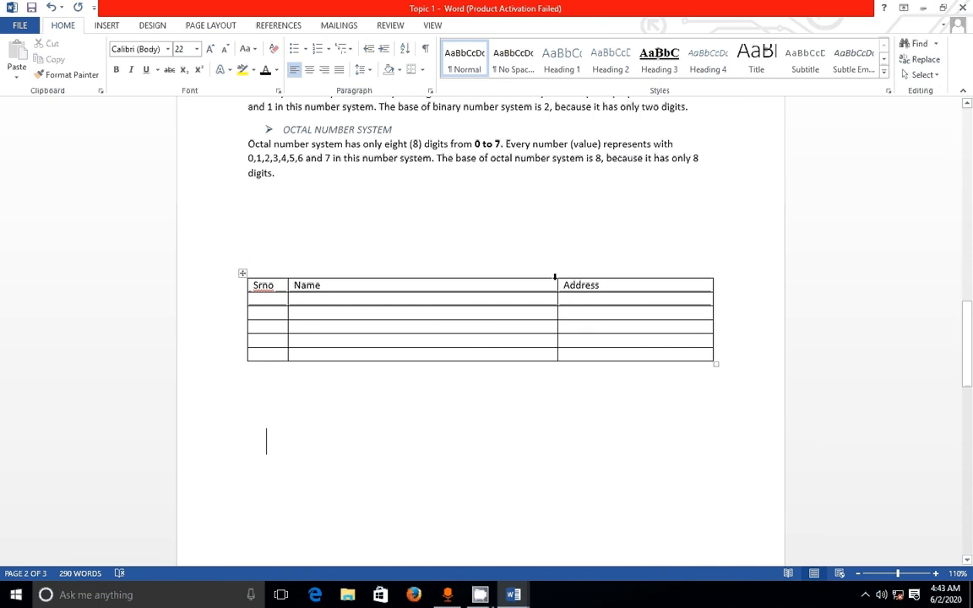
pyautogui.moveTo(557, 284); pyautogui.dragTo(383, 286)
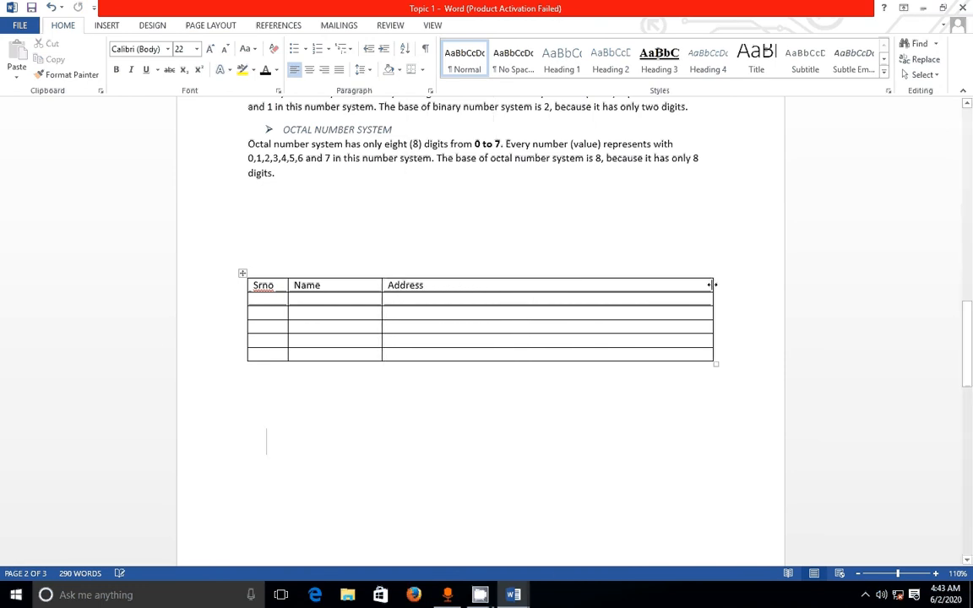
pyautogui.moveTo(710, 284); pyautogui.dragTo(699, 288)
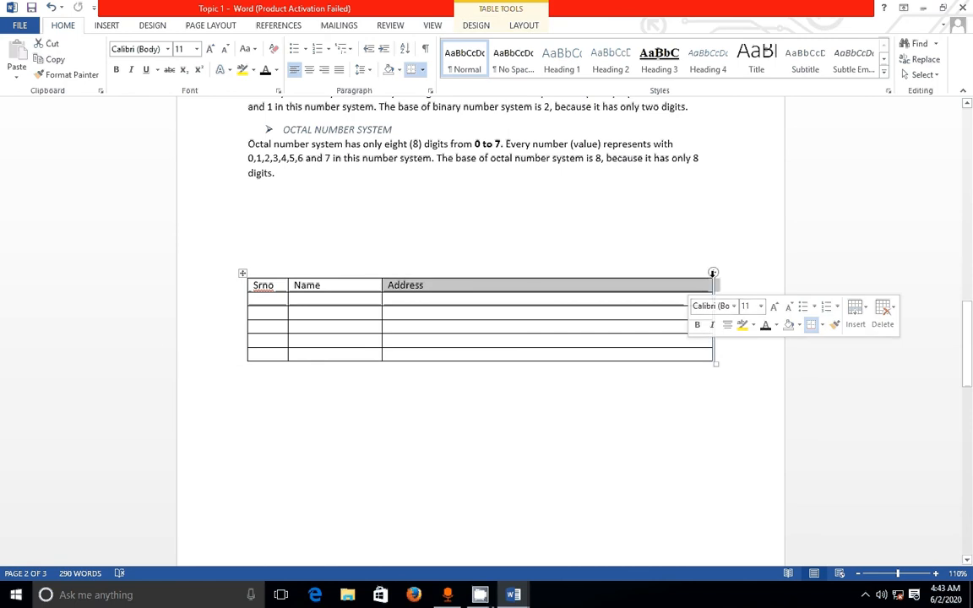
pyautogui.click(734, 358)
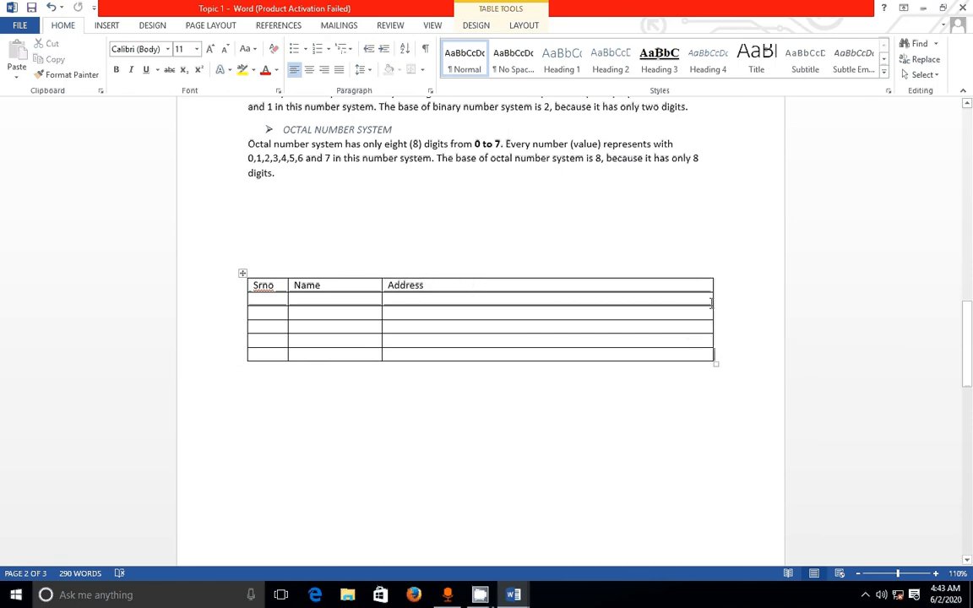
pyautogui.moveTo(712, 296); pyautogui.dragTo(521, 289)
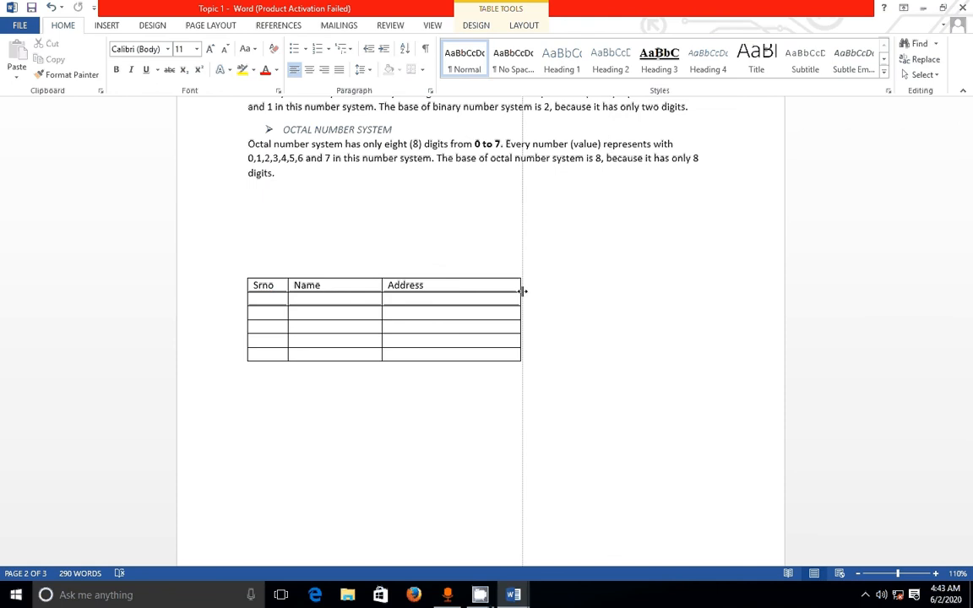
# Number the five rows under the "Srno" heading from 1 to 5
pyautogui.click(277, 300)
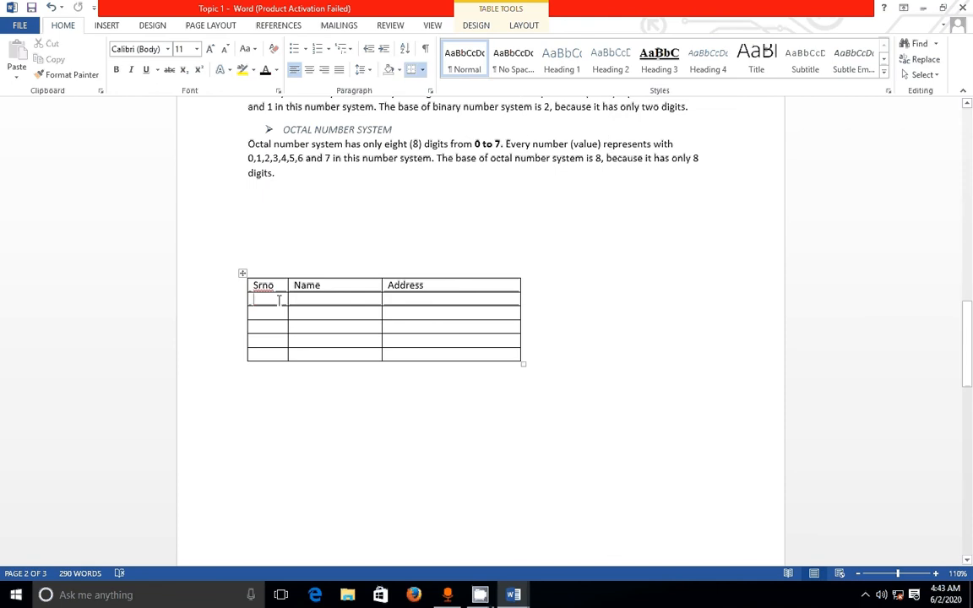
pyautogui.write('1')
pyautogui.click(279, 311)
pyautogui.write('2')
pyautogui.click(278, 328)
pyautogui.write('3')
pyautogui.click(278, 341)
pyautogui.write('4')
pyautogui.click(269, 355)
pyautogui.write('5')
pyautogui.click(530, 414)
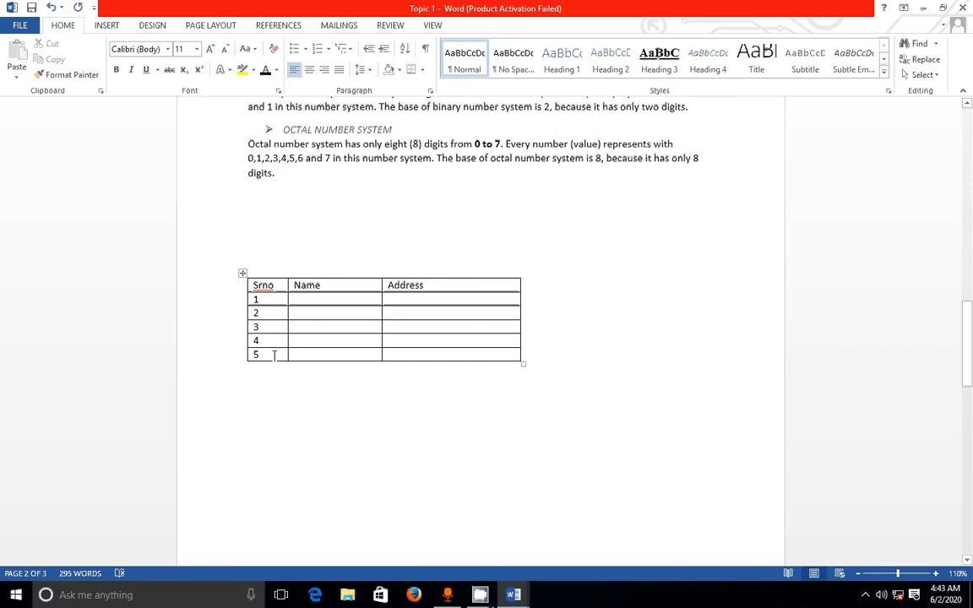
# Delete the entire table row numbered 5 and add a blank line below the table
pyautogui.moveTo(270, 355); pyautogui.dragTo(413, 355)
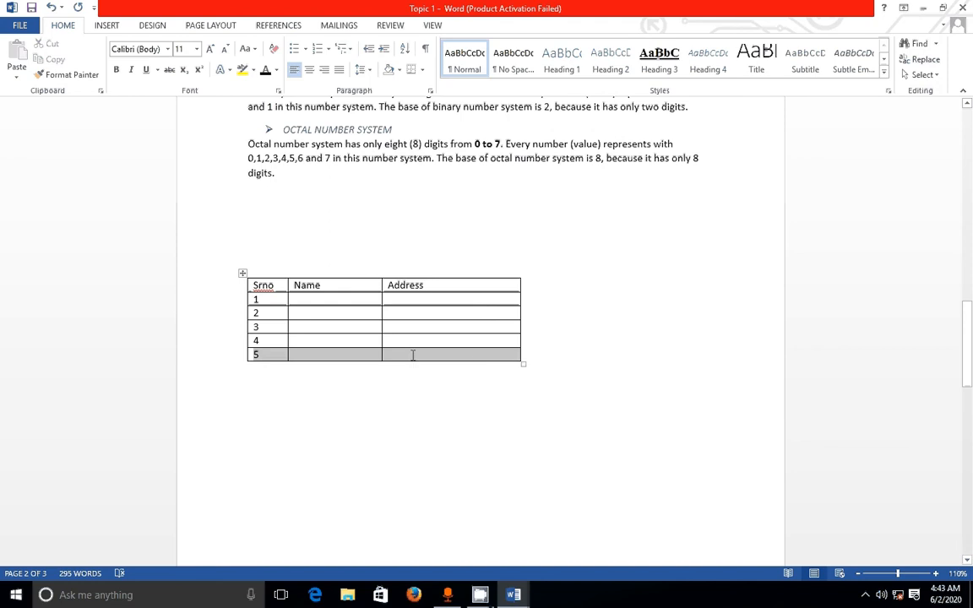
pyautogui.click(320, 384)
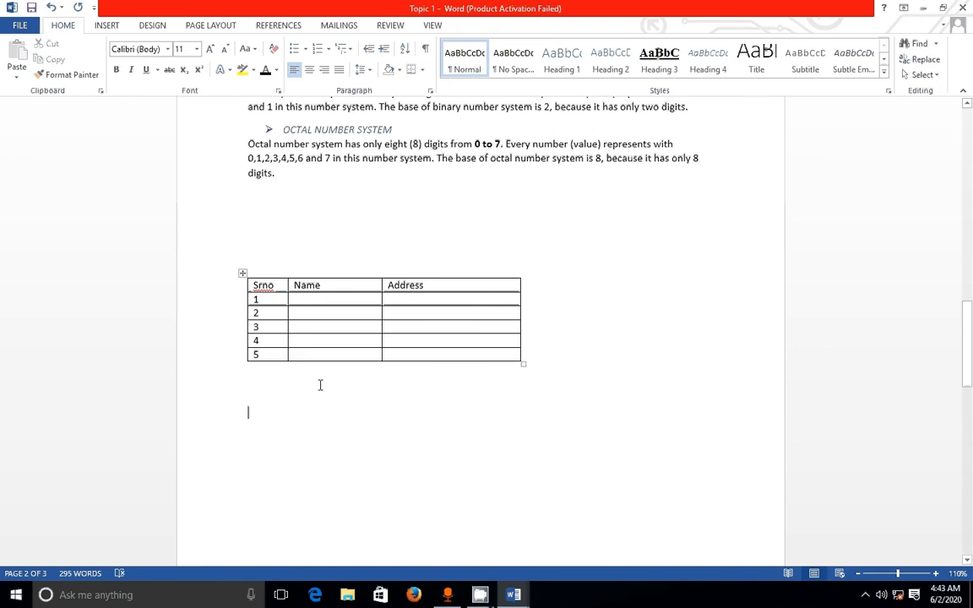
pyautogui.click(277, 354)
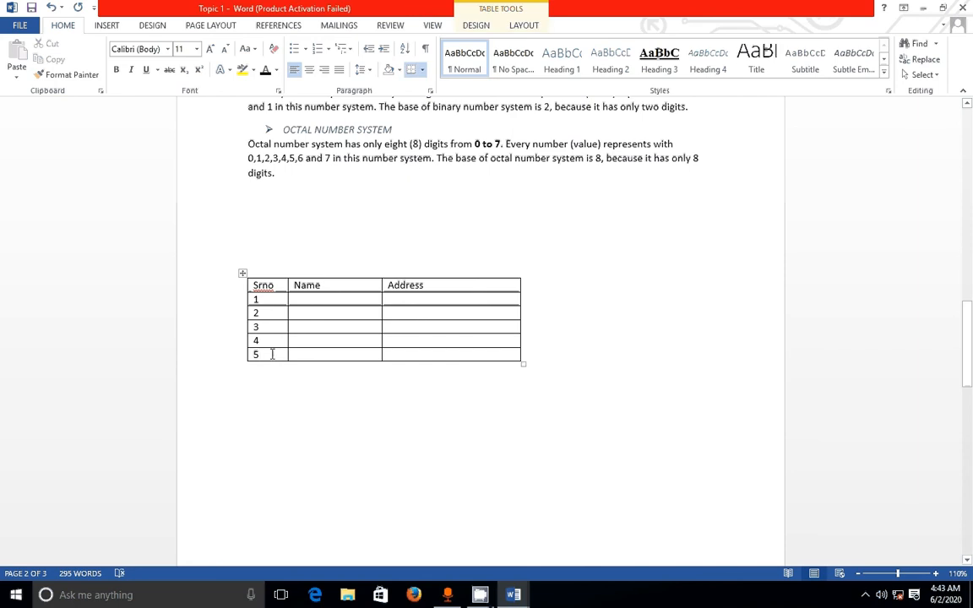
pyautogui.rightClick(272, 355)
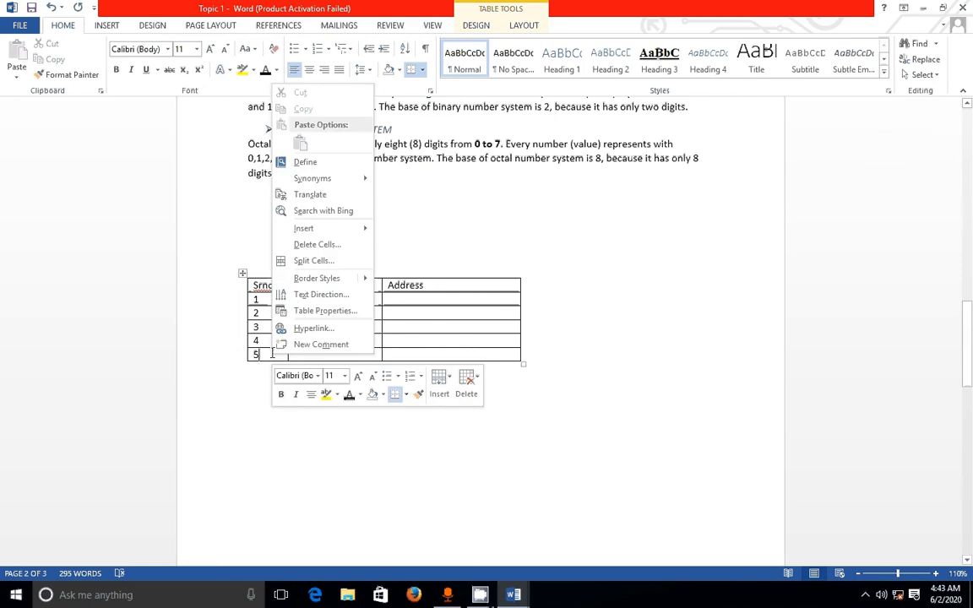
pyautogui.click(332, 248)
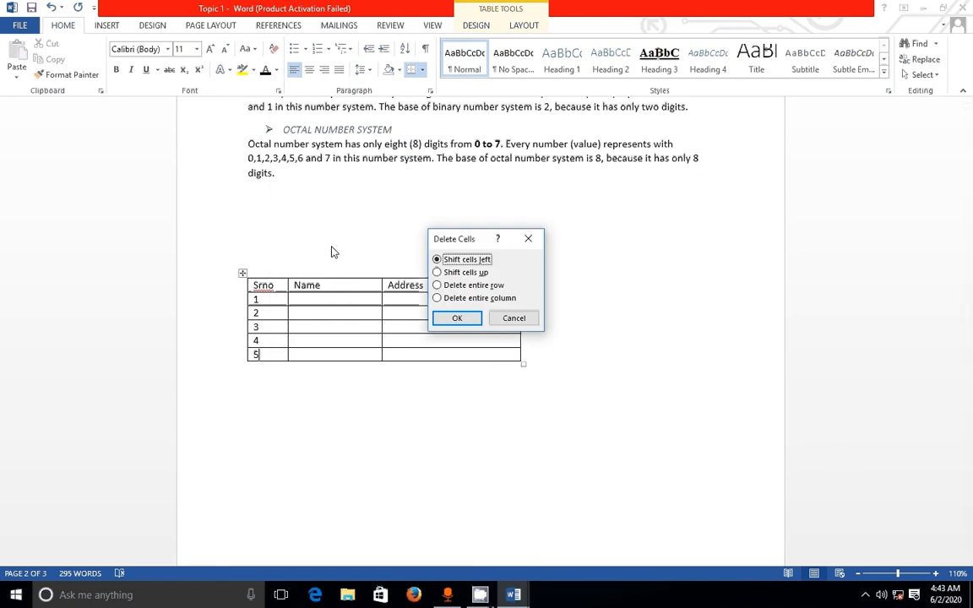
pyautogui.click(443, 286)
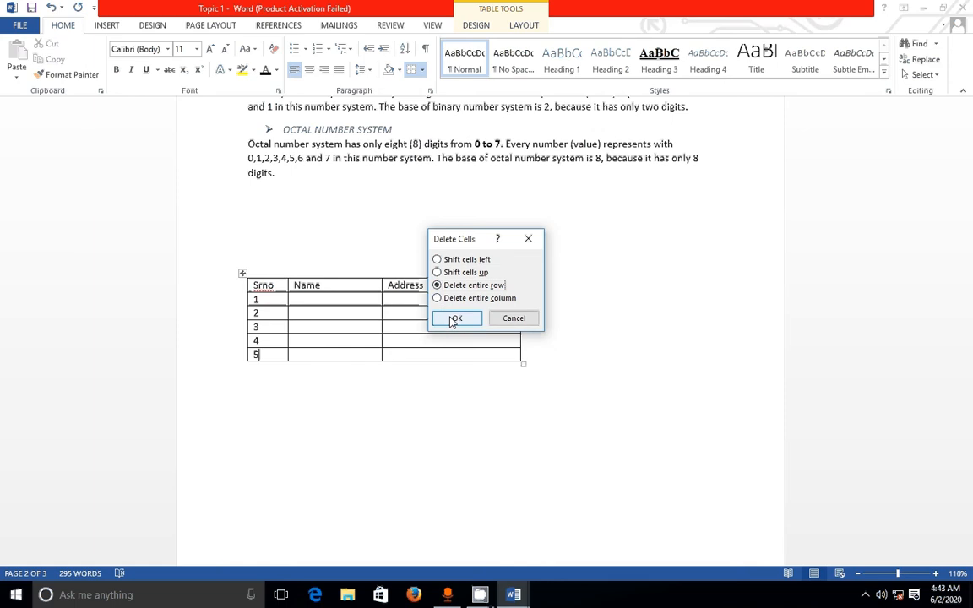
pyautogui.click(454, 320)
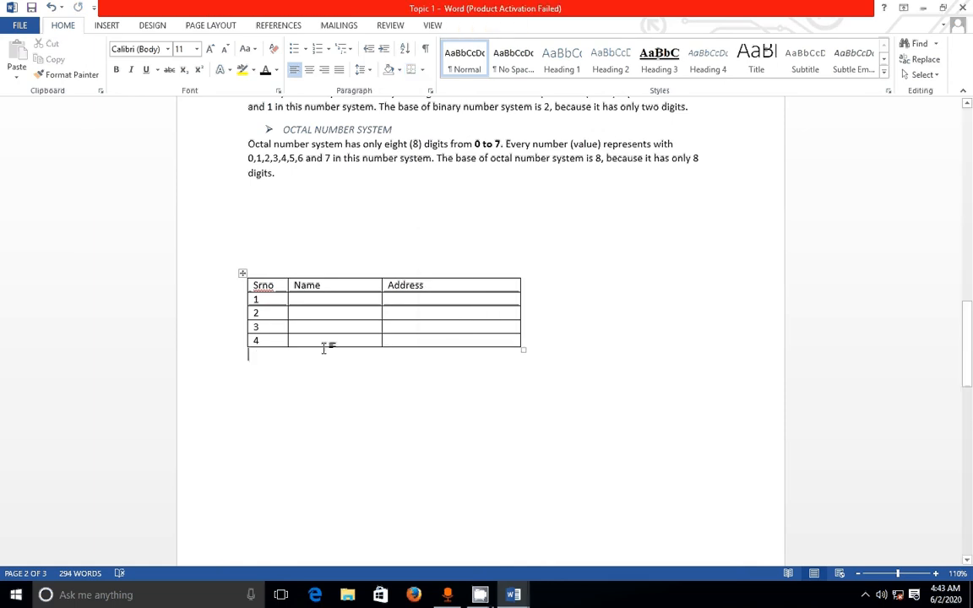
pyautogui.press('Return')
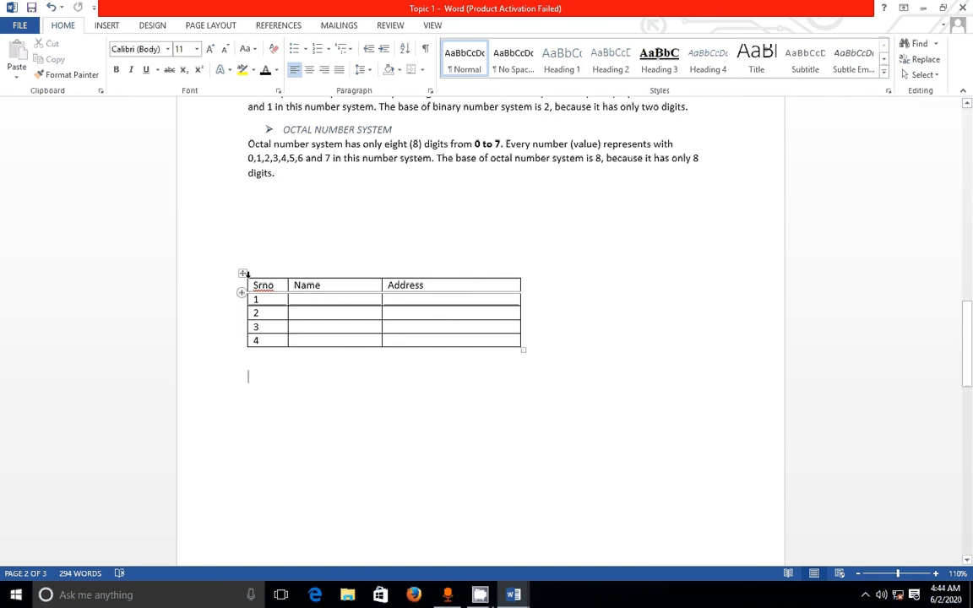
# Move the whole table right of the text margin and up closer to the octal number system paragraph
pyautogui.moveTo(242, 272); pyautogui.dragTo(302, 284)
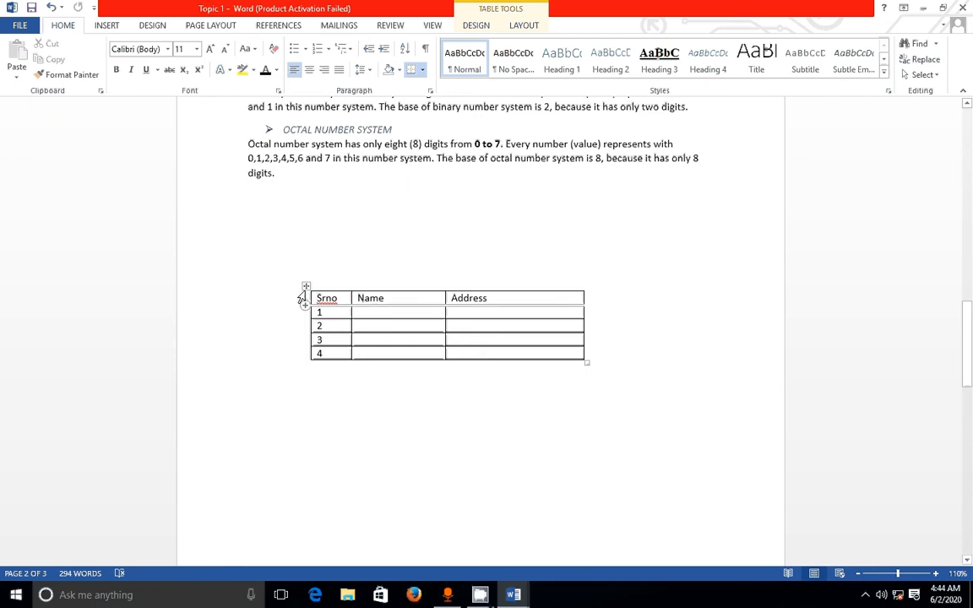
pyautogui.moveTo(306, 287); pyautogui.dragTo(307, 231)
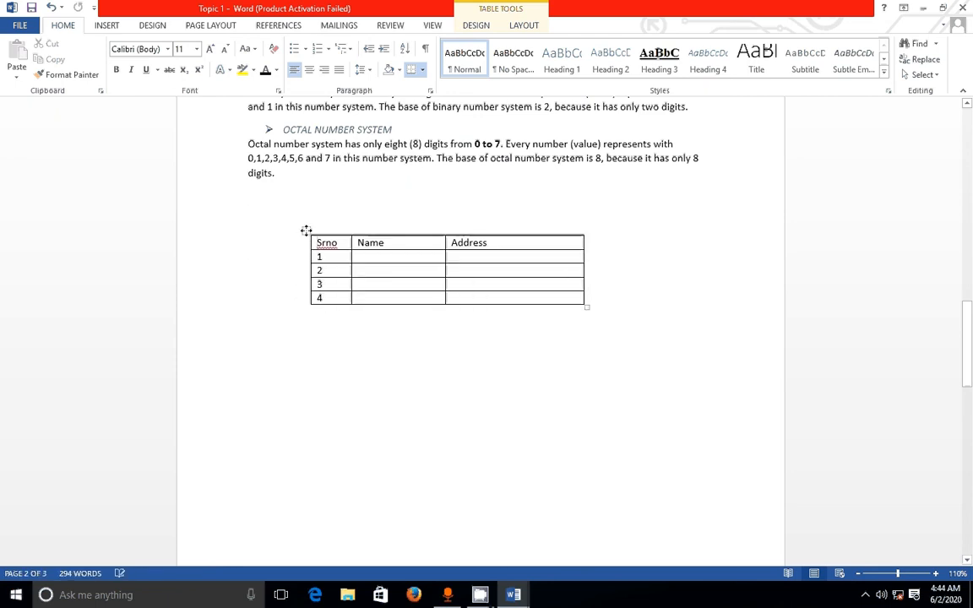
pyautogui.click(397, 378)
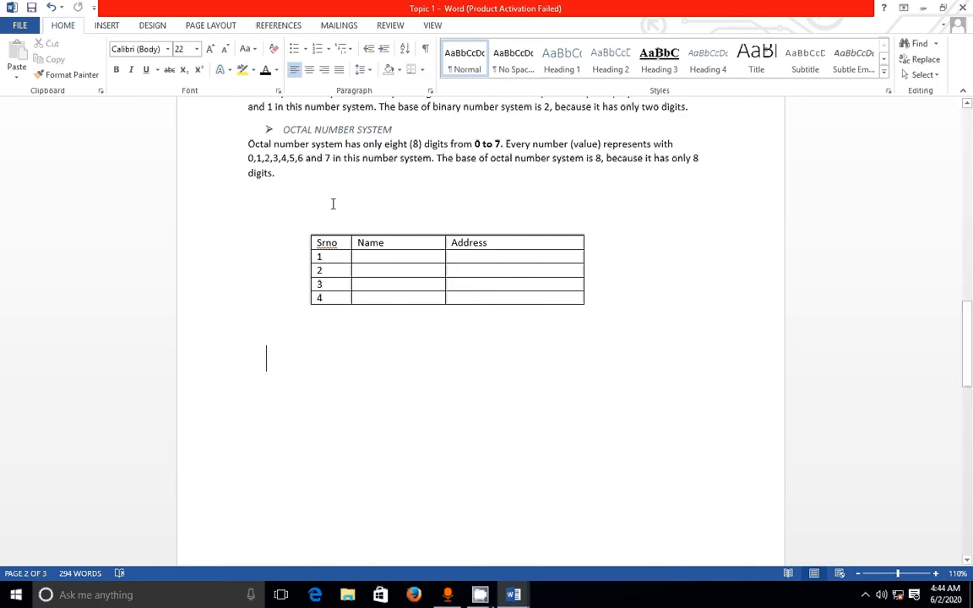
# Draw a Smiley Face shape about 1.89" high and 2.13" wide in the empty area below the table
pyautogui.click(111, 28)
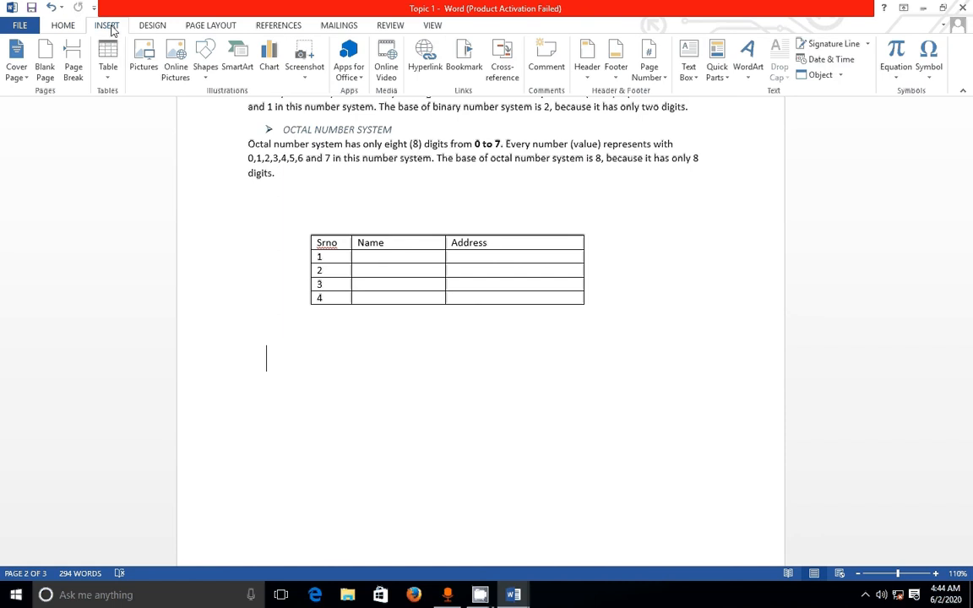
pyautogui.click(207, 74)
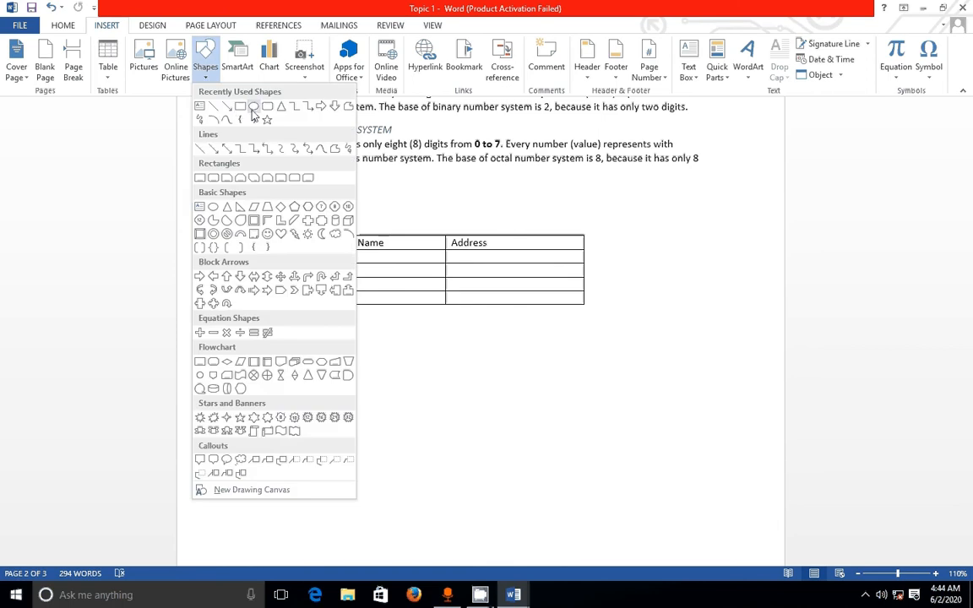
pyautogui.click(267, 237)
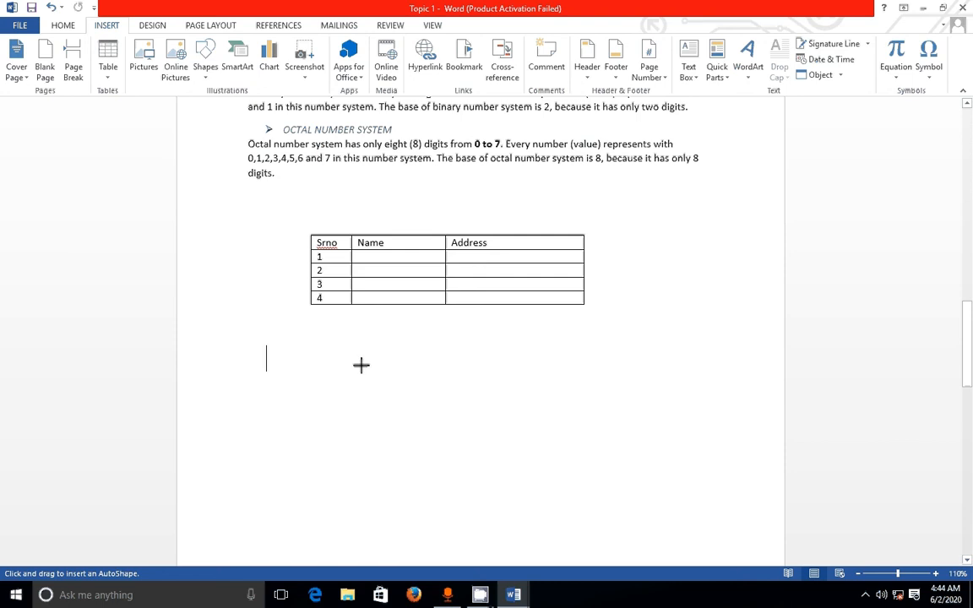
pyautogui.moveTo(360, 365)
pyautogui.mouseDown()
pyautogui.moveTo(408, 397)
pyautogui.moveTo(463, 478)
pyautogui.moveTo(516, 500)
pyautogui.mouseUp()
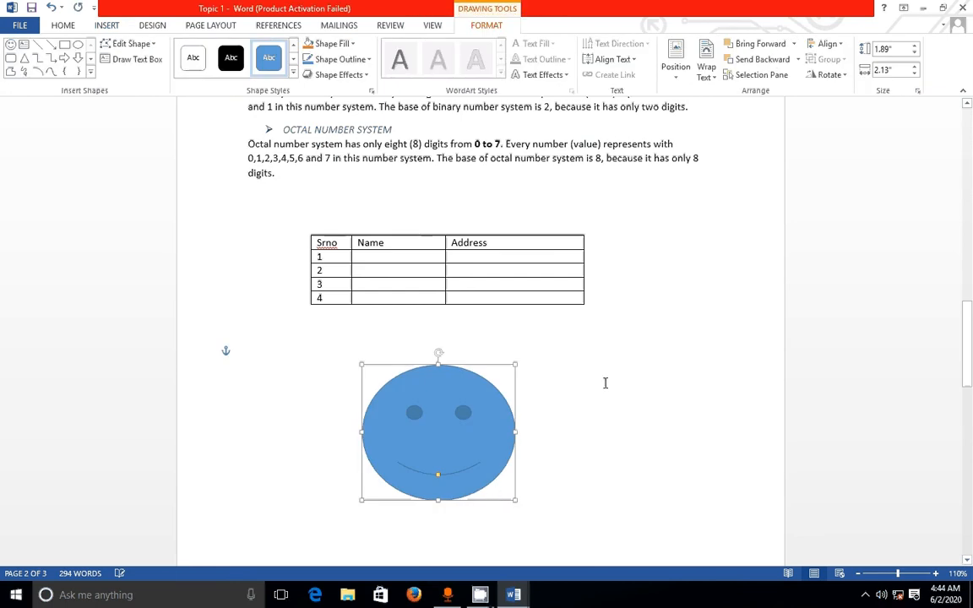